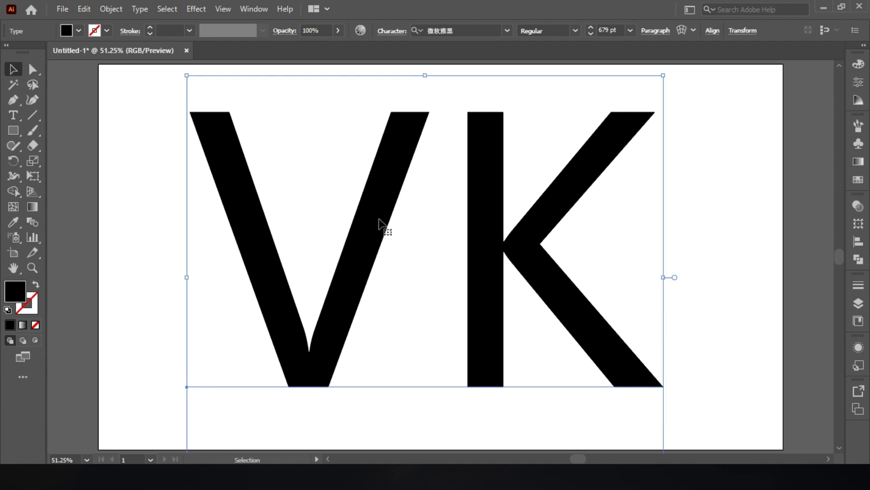
- Move the VK text slightly up the artboard, convert it to outlines and ungroup the letters
drag(383, 227, 382, 216)
right_click(484, 222)
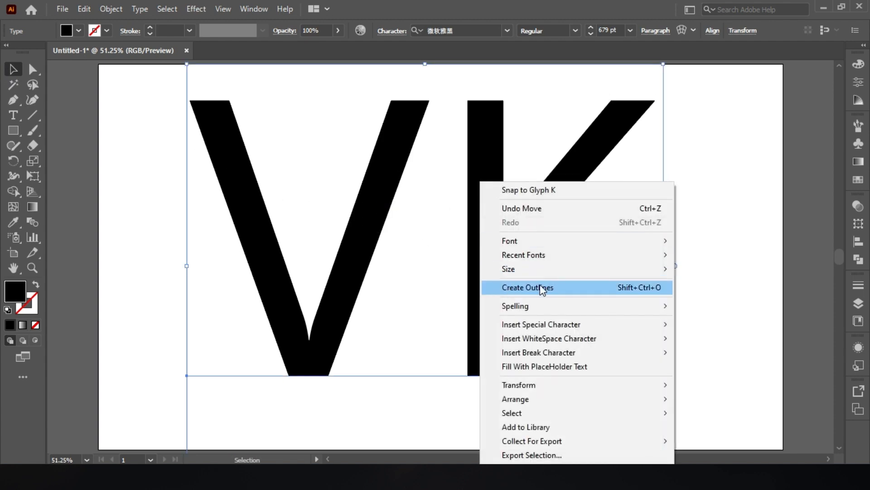
click(499, 287)
right_click(366, 209)
click(401, 315)
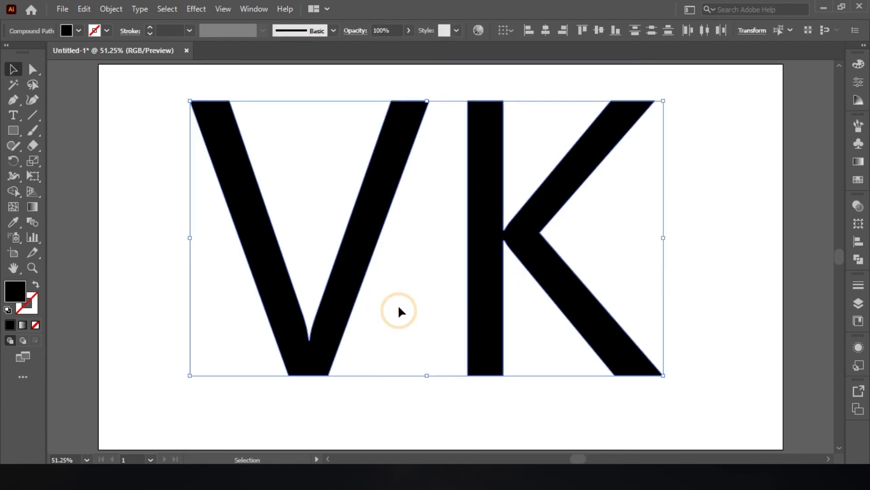
- Move the V horizontally toward the K until its inner arm overlaps the K's vertical stem
click(175, 222)
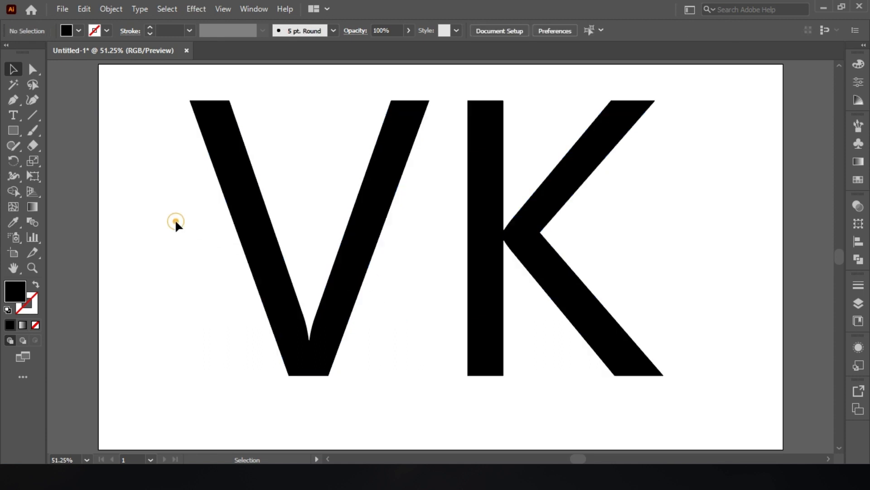
drag(376, 226, 487, 231)
click(260, 223)
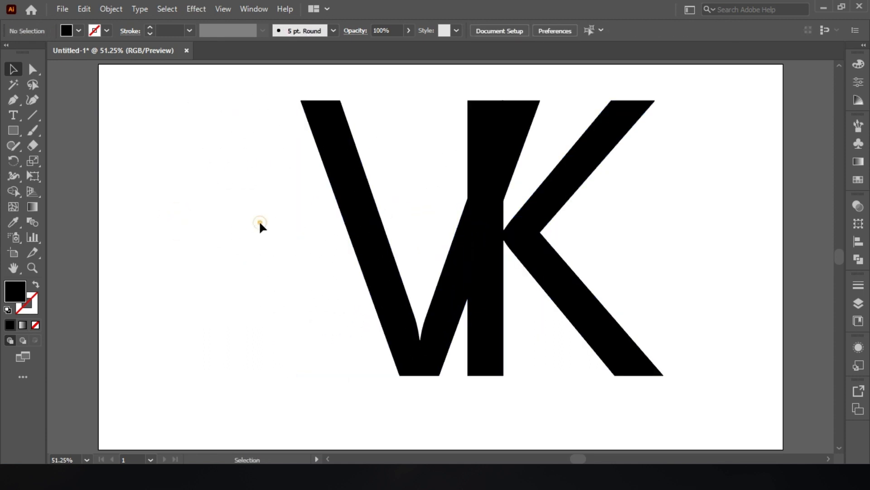
- Draw a closed Pen shape over the K's upper arm, extending it diagonally down to the V's base
click(539, 185)
click(422, 329)
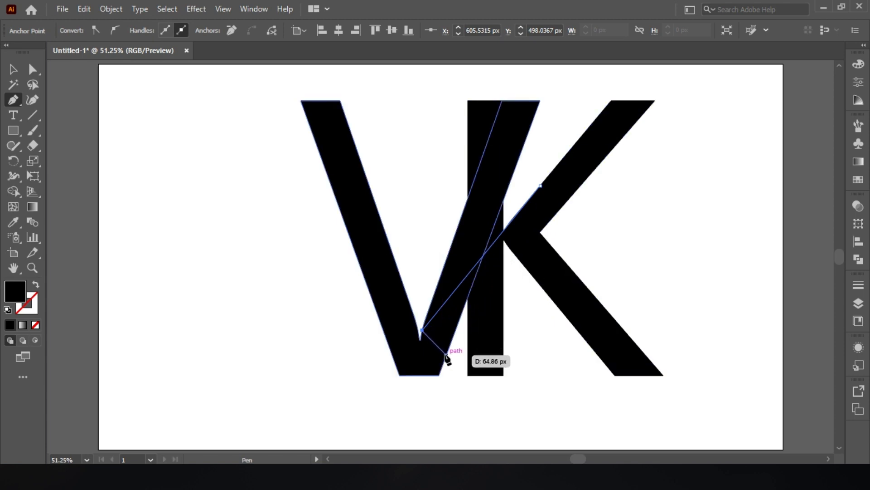
click(449, 348)
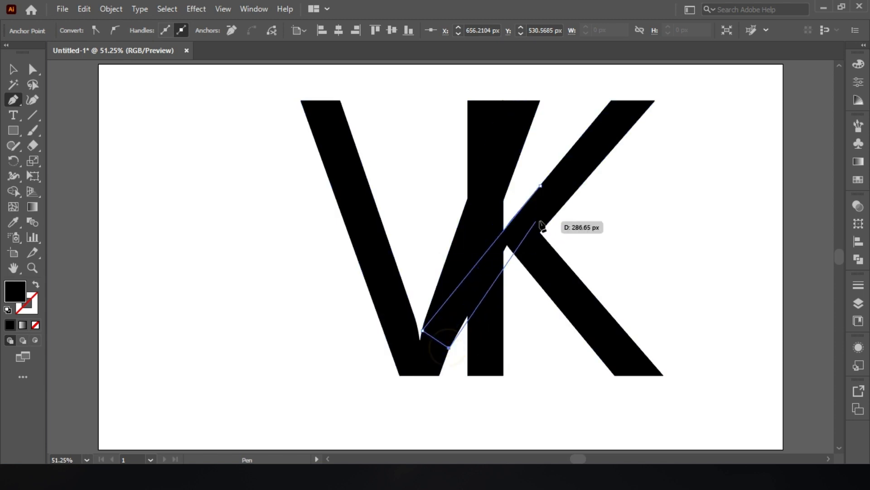
click(449, 345)
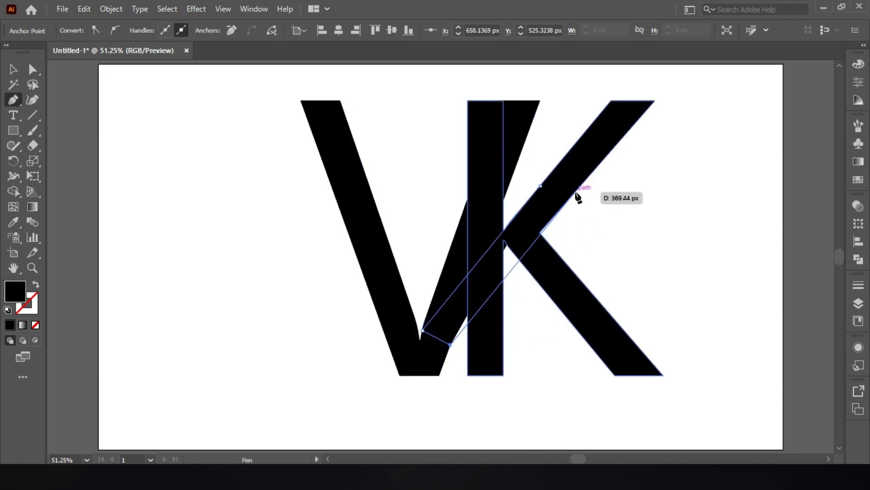
click(656, 100)
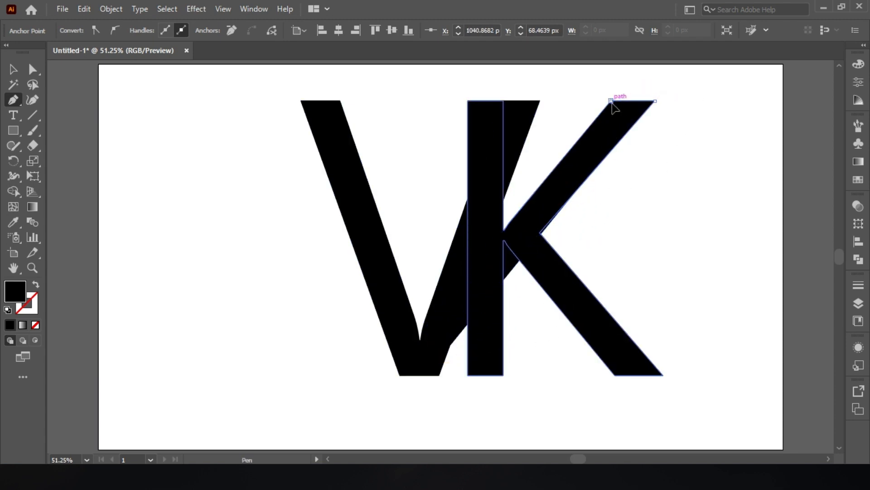
click(611, 101)
click(541, 186)
- Select all shapes and merge the V's outer arm, its base and the long diagonal into one shape with Shape Builder
click(20, 67)
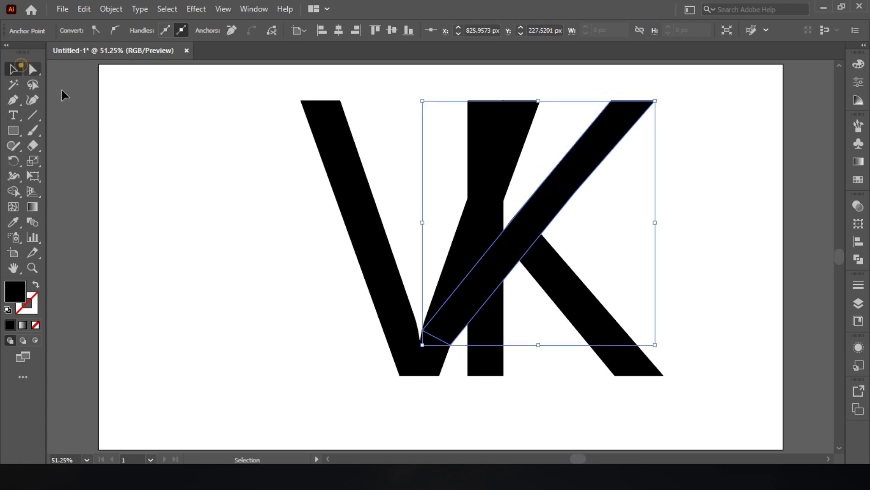
drag(275, 180, 650, 403)
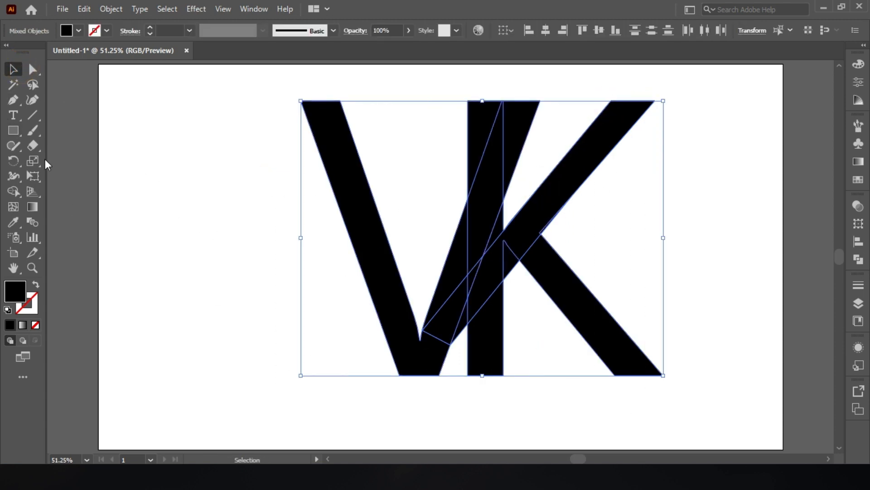
click(12, 192)
mouse_move(418, 356)
mouse_down()
mouse_move(526, 228)
mouse_move(465, 274)
mouse_up()
key(ctrl+z)
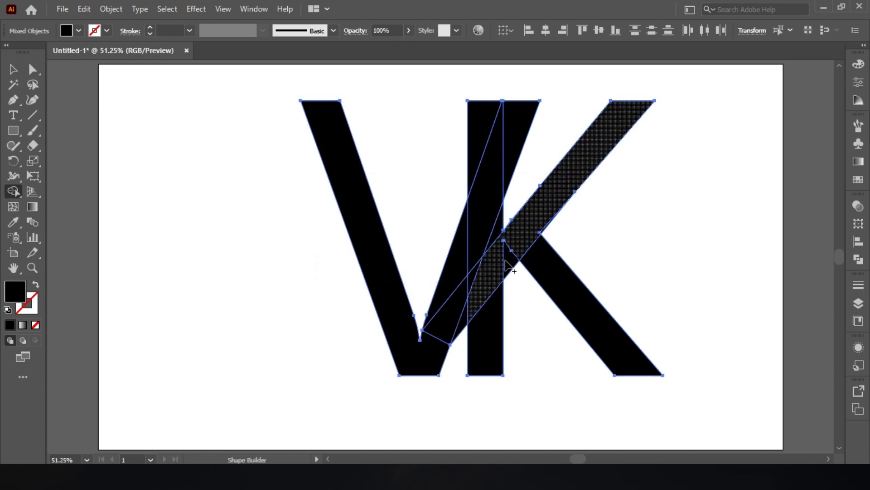
mouse_move(519, 238)
mouse_down()
mouse_move(455, 306)
mouse_move(467, 321)
mouse_up()
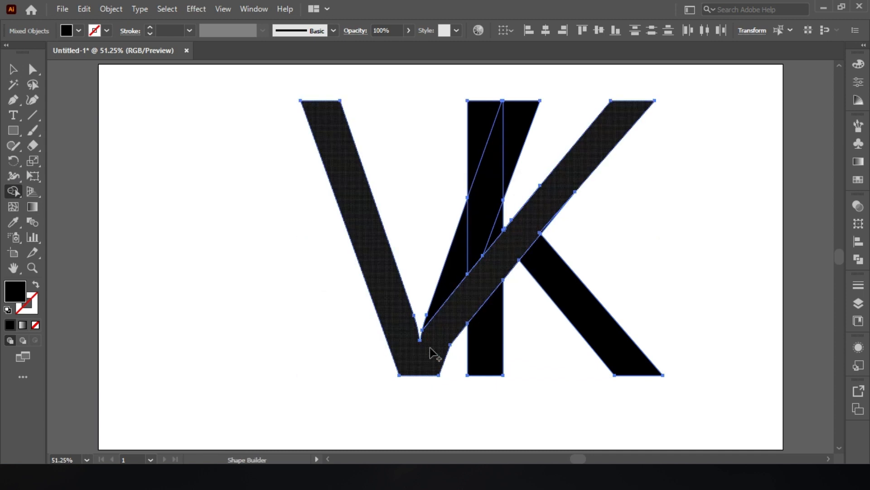
- Remove the leftover pieces of the V's inner arm and merge the fragments of the K's upper stem
alt+click(454, 249)
alt+click(512, 140)
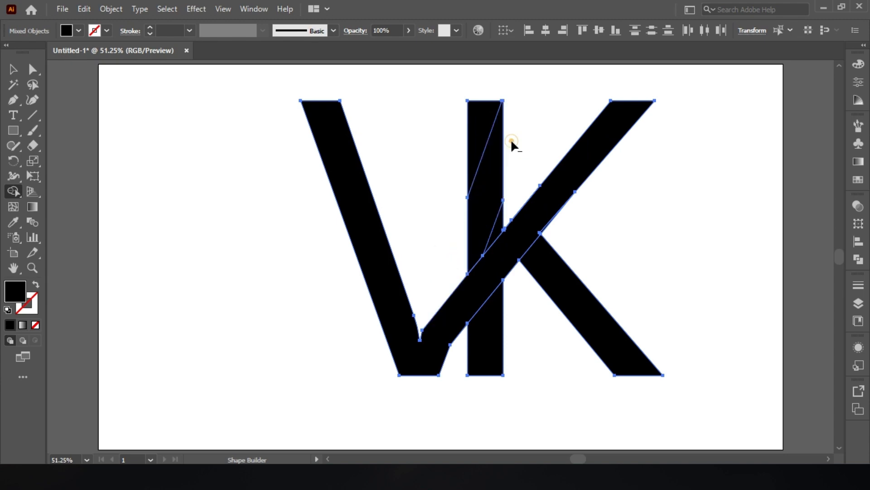
mouse_move(483, 133)
mouse_down()
mouse_move(487, 171)
mouse_move(498, 224)
mouse_up()
click(491, 332)
click(537, 265)
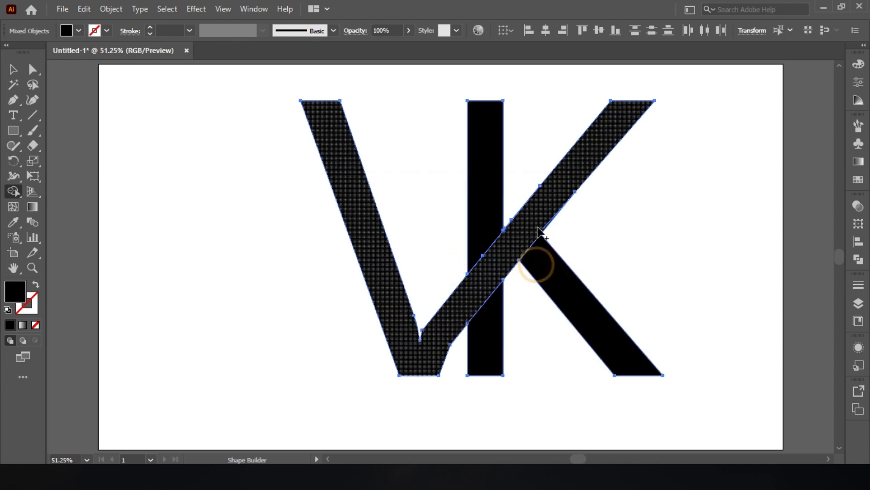
- Merge the thin leftover slivers along the diagonal's edges near the K's junction into the diagonal
scroll(538, 226, up, 6)
drag(559, 262, 546, 264)
scroll(546, 265, down, 5)
scroll(547, 269, up, 7)
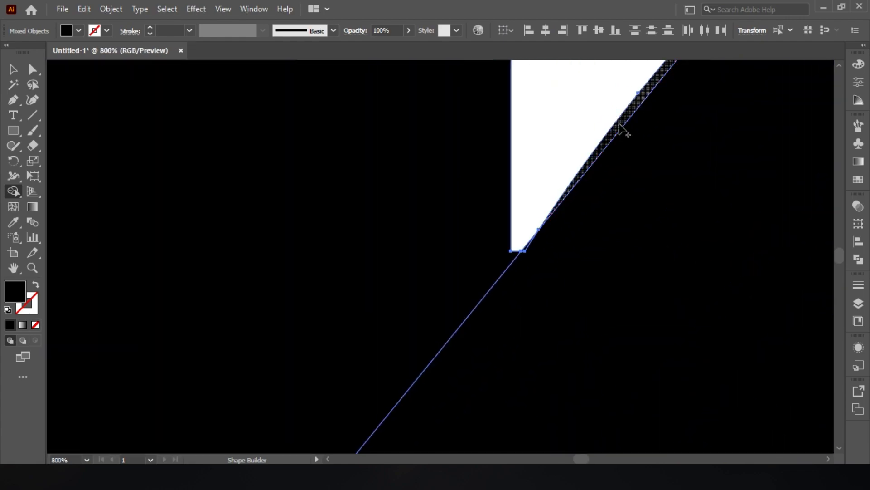
click(619, 124)
scroll(533, 233, down, 1)
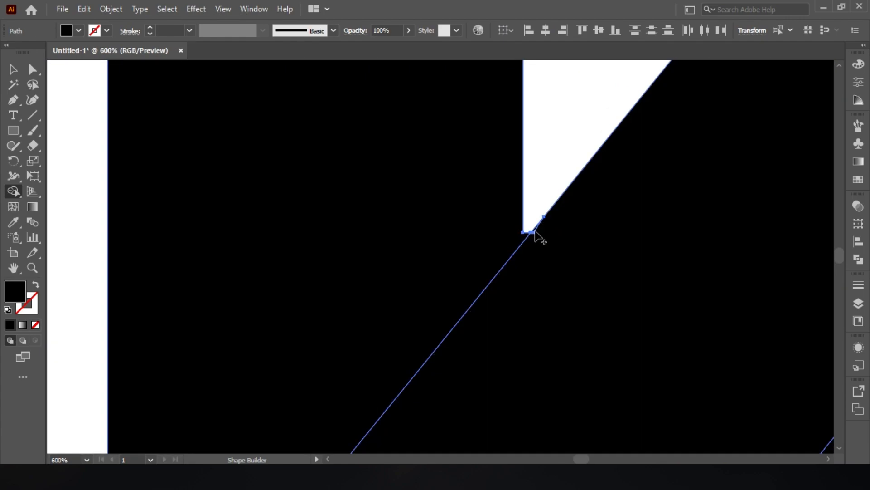
scroll(543, 236, down, 7)
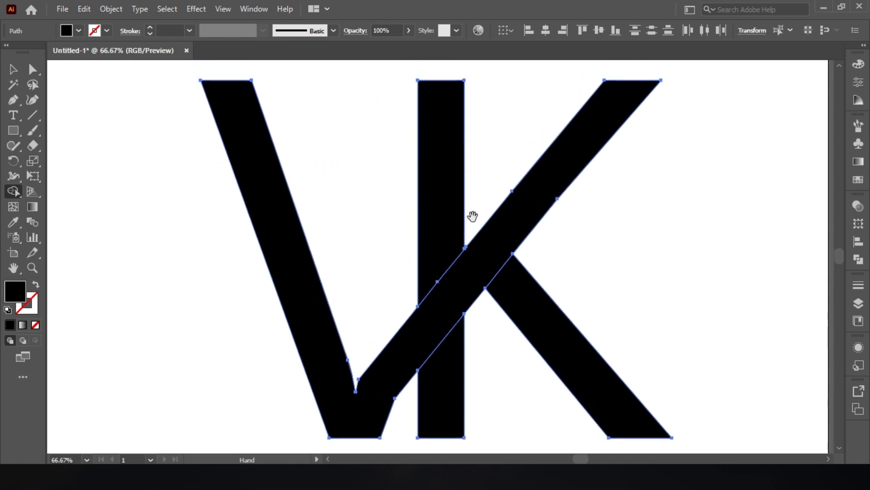
drag(461, 226, 495, 202)
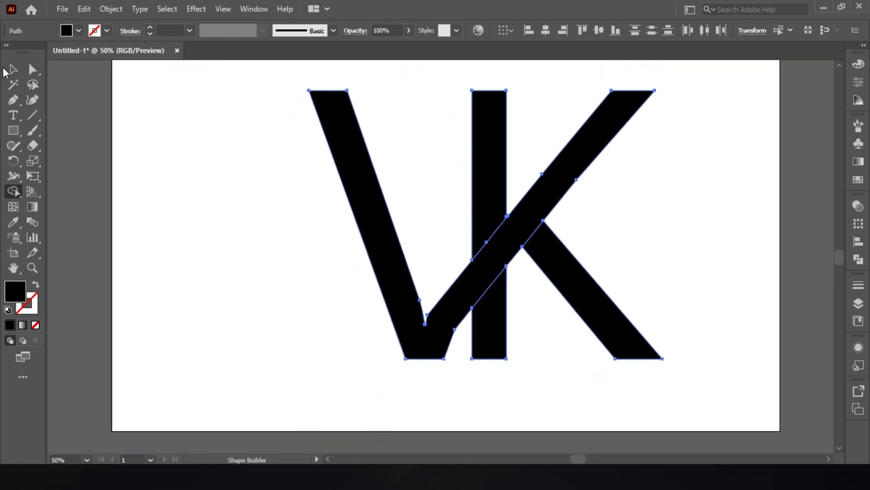
- Fill the merged V and diagonal shape with red, then deselect it
click(13, 69)
click(127, 105)
click(376, 248)
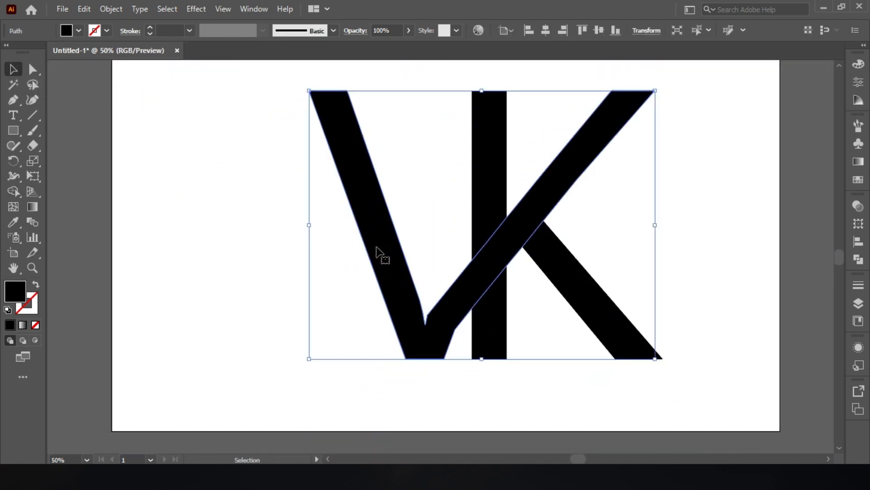
click(67, 31)
click(31, 52)
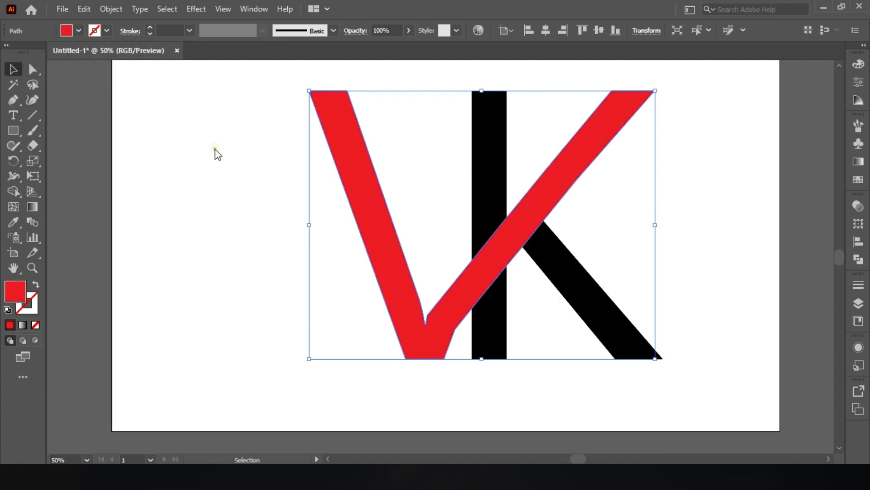
click(301, 194)
- Round the corner where the diagonal meets the V's inner notch to a radius of about 33.17 px
scroll(428, 321, up, 5)
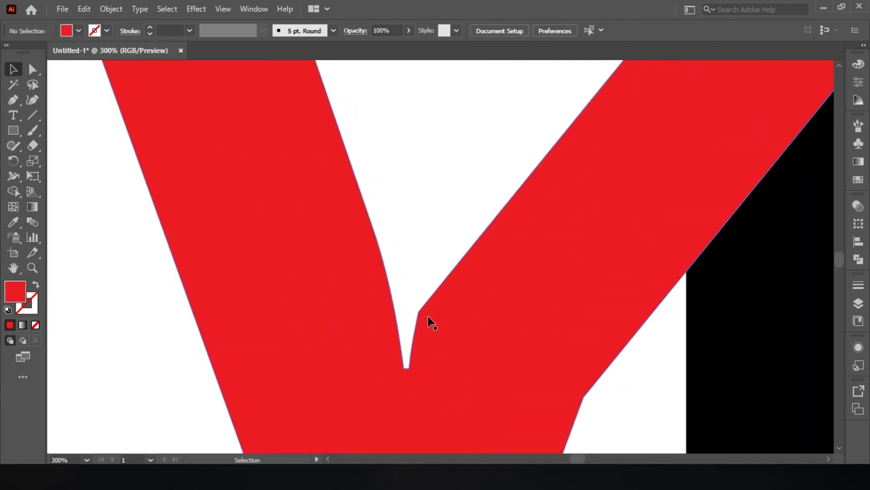
key(a)
scroll(403, 302, up, 2)
click(411, 302)
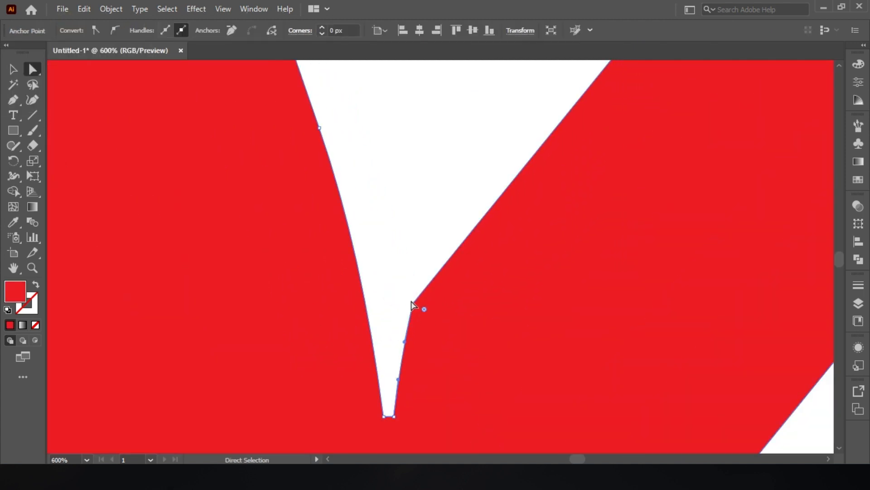
drag(411, 301, 590, 374)
scroll(413, 317, down, 8)
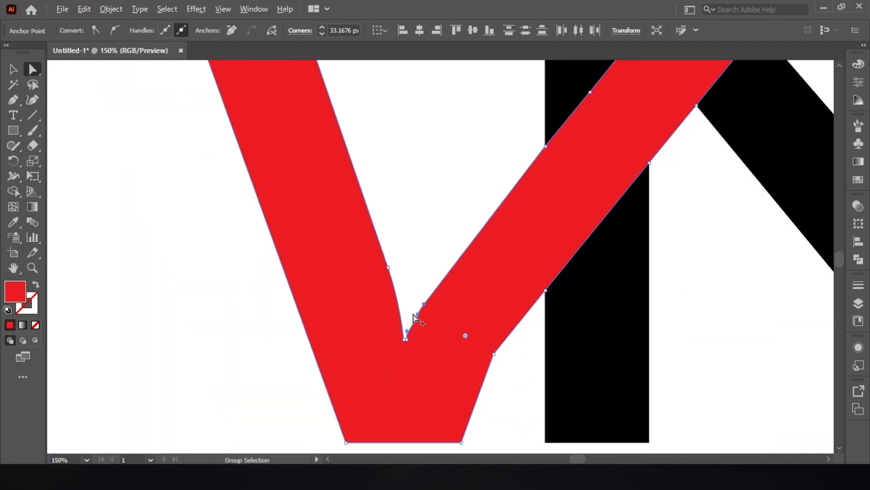
- Straighten the curve on the diagonal's side of the V's inner notch by adjusting its anchor handle
scroll(413, 331, up, 8)
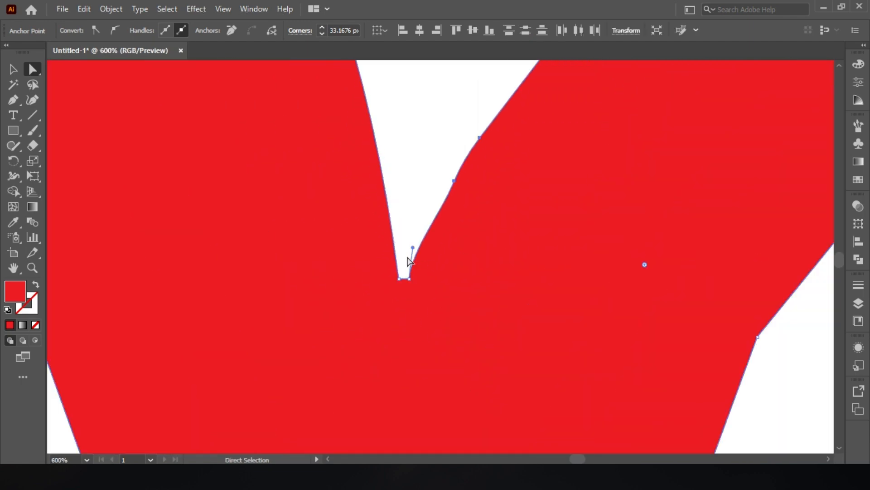
drag(412, 247, 448, 191)
scroll(447, 191, down, 7)
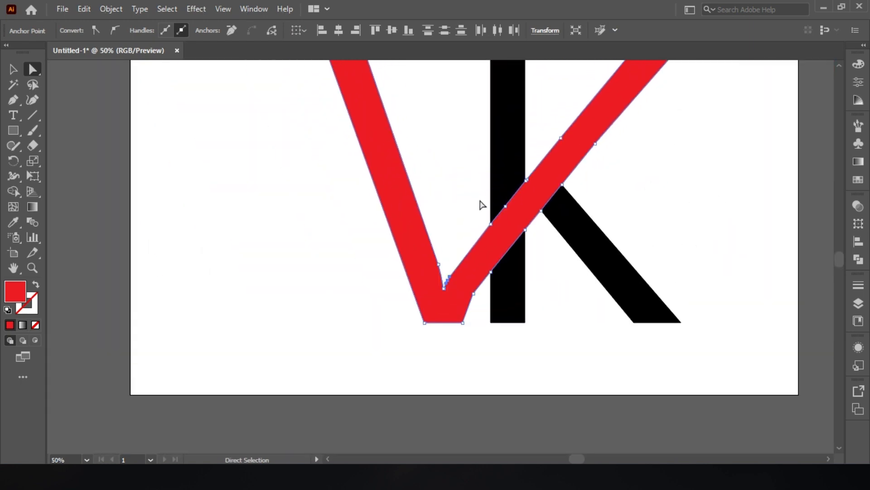
drag(501, 206, 443, 213)
click(246, 264)
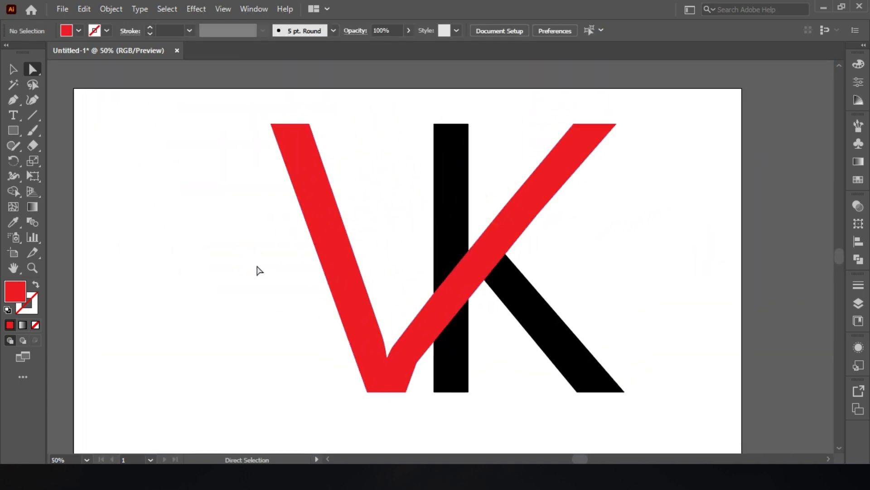
- Give the red shape a 20 pt stroke and convert it to a filled path with Outline Stroke
click(334, 262)
key(v)
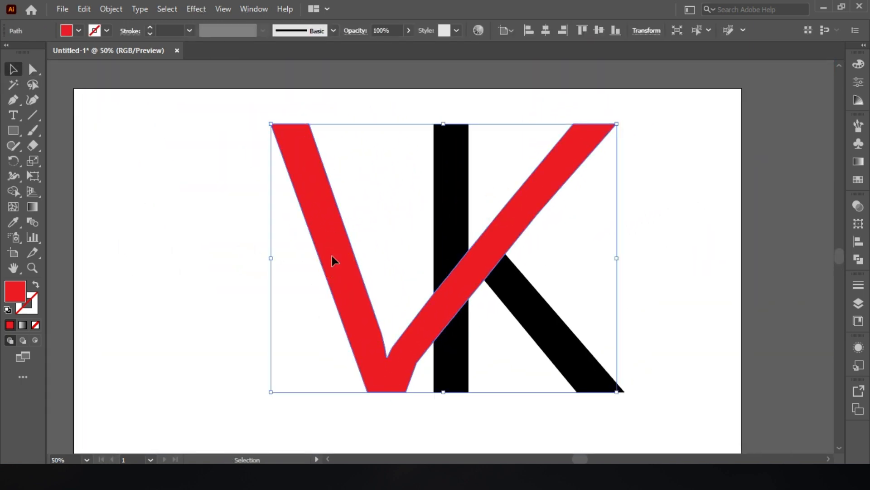
click(150, 27)
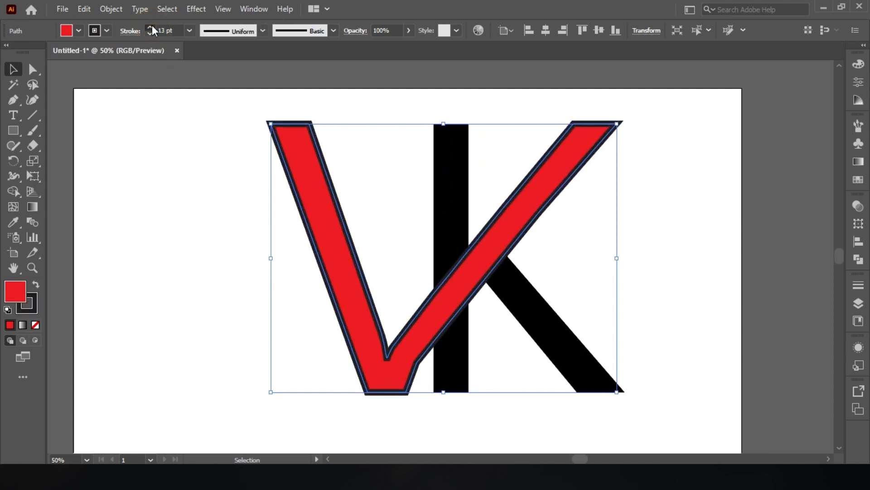
click(150, 27)
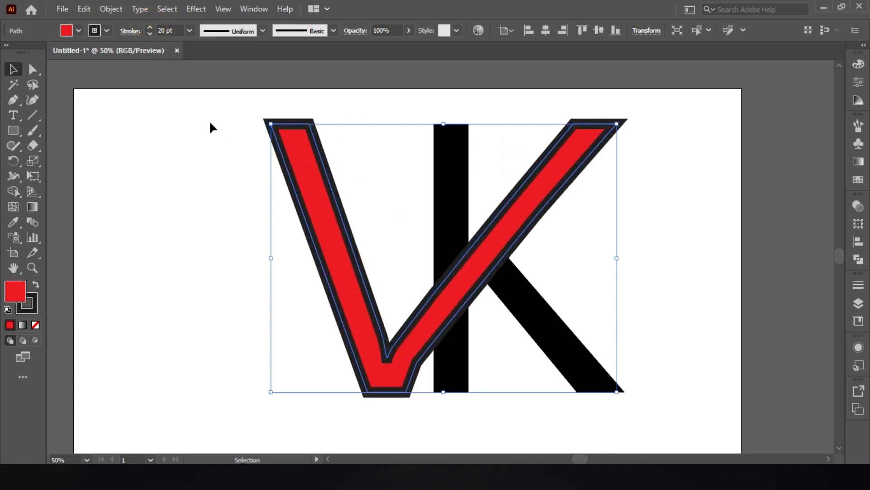
click(111, 8)
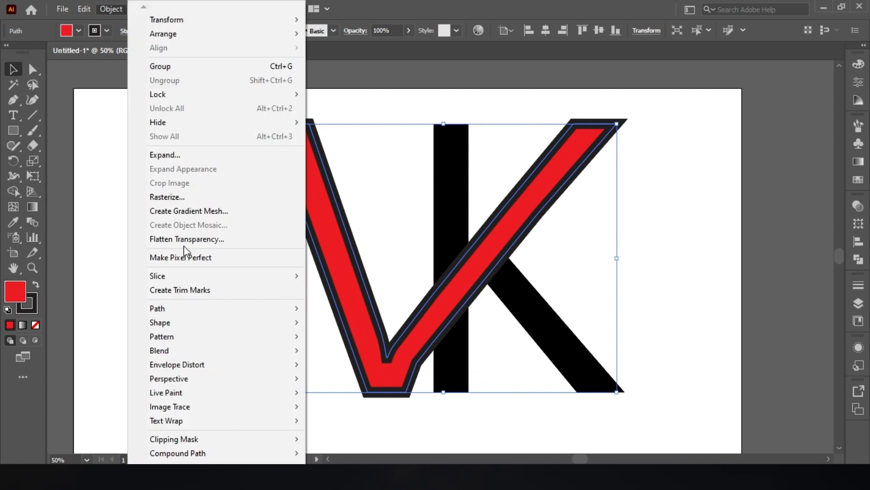
mouse_move(182, 305)
click(343, 340)
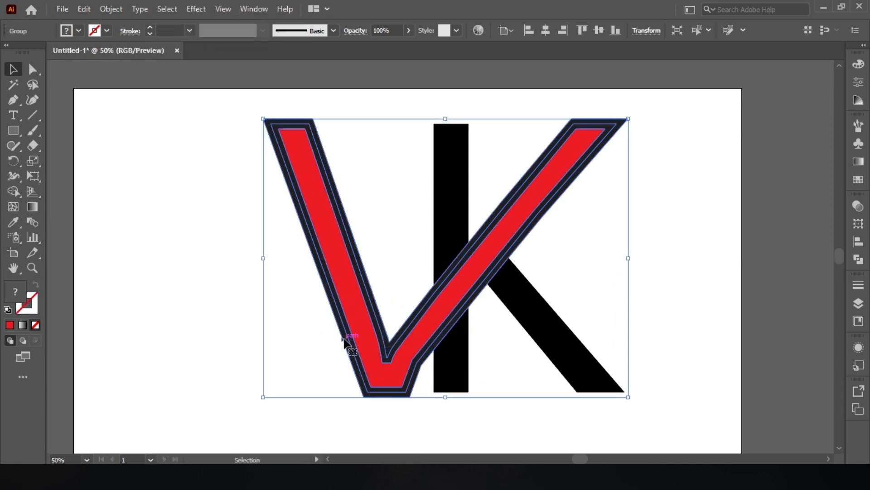
- Select all shapes and remove every outlined stroke region with Shape Builder, leaving gaps between the red shape and the K's parts
mouse_move(191, 155)
mouse_down()
mouse_move(542, 381)
mouse_move(551, 398)
mouse_up()
click(13, 191)
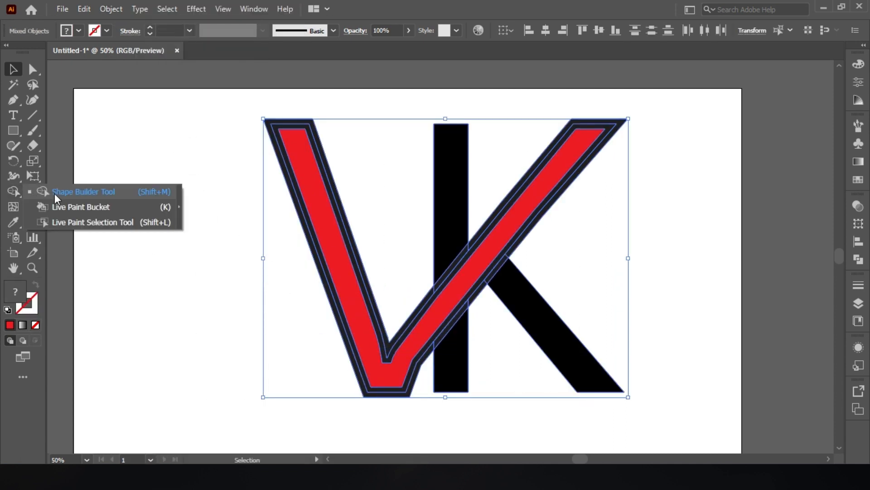
click(77, 189)
alt+click(447, 274)
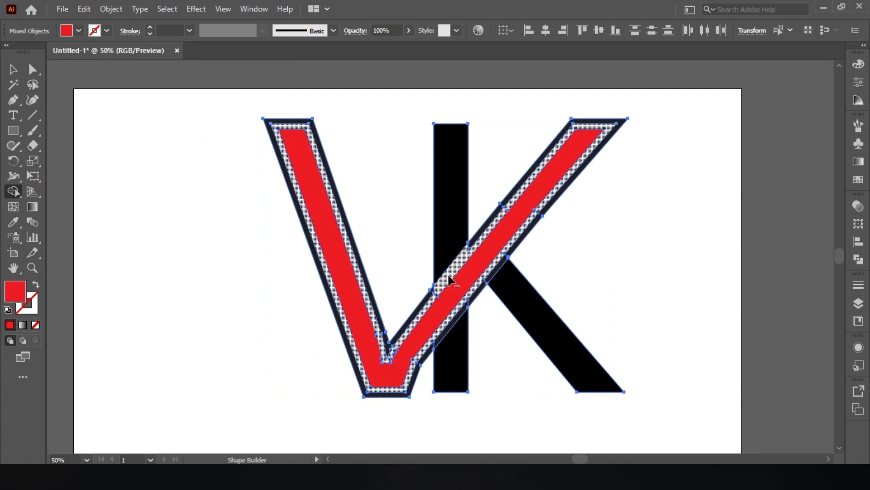
alt+click(448, 279)
alt+click(474, 240)
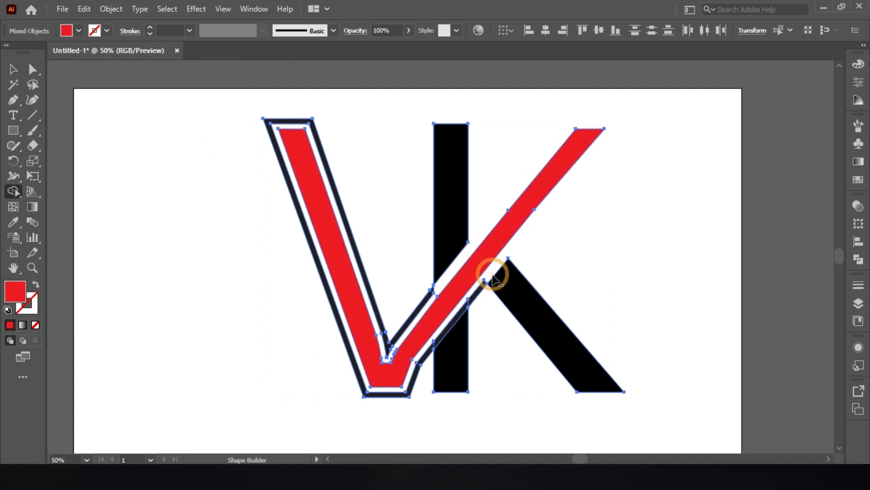
alt+click(475, 290)
alt+click(426, 358)
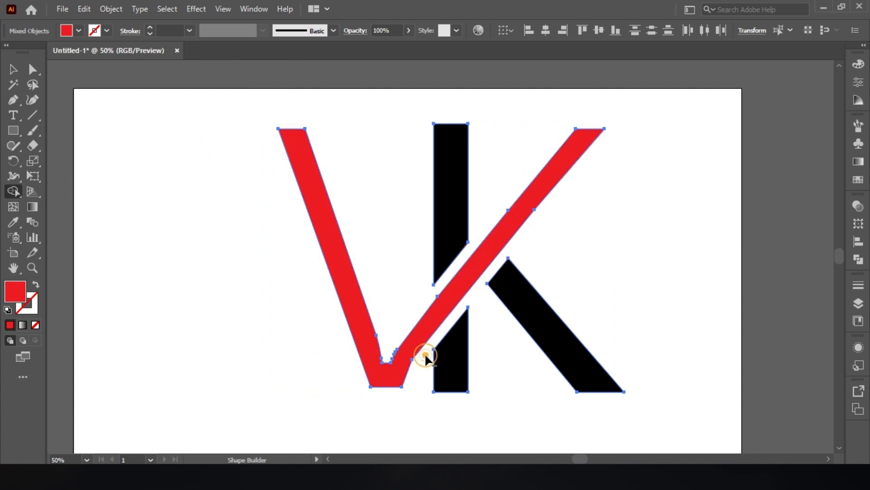
- Apply a 15 pt stroke to the red shape only
click(13, 69)
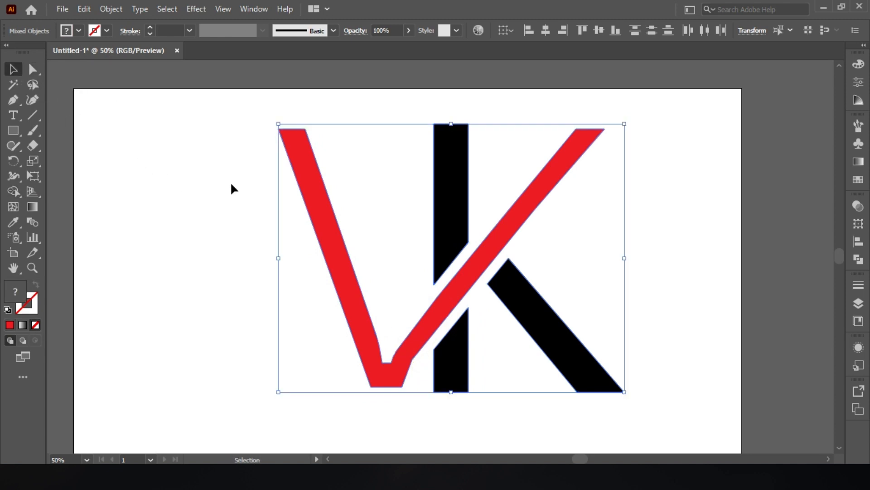
click(206, 145)
drag(317, 225, 317, 228)
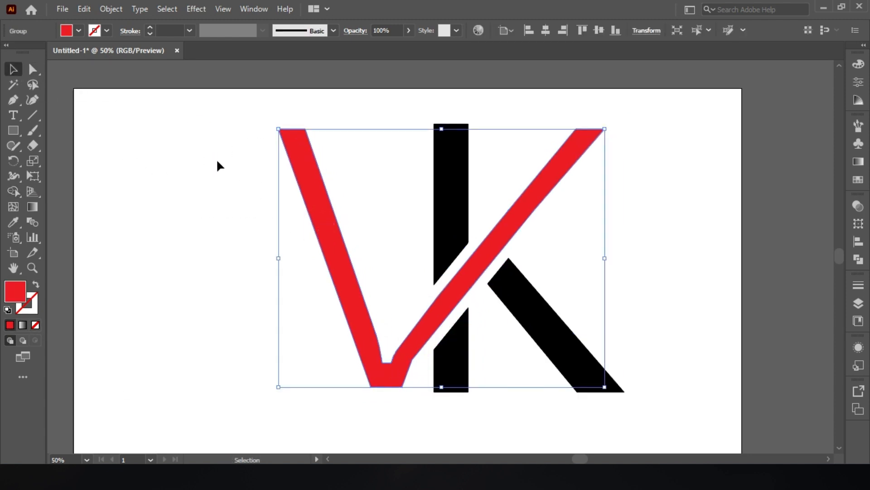
click(150, 24)
click(150, 25)
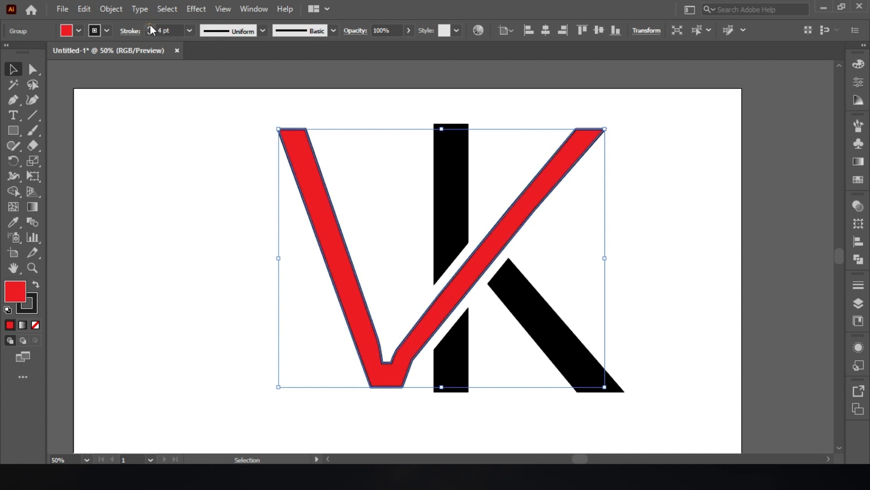
click(151, 24)
click(150, 24)
click(150, 25)
click(150, 25)
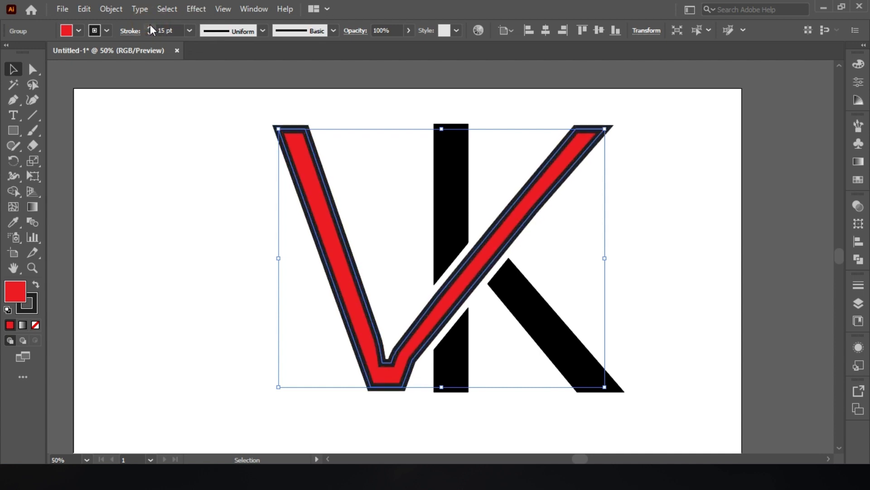
- Convert the red shape's stroke with Outline Stroke and merge it into the red fill using Shape Builder
click(110, 9)
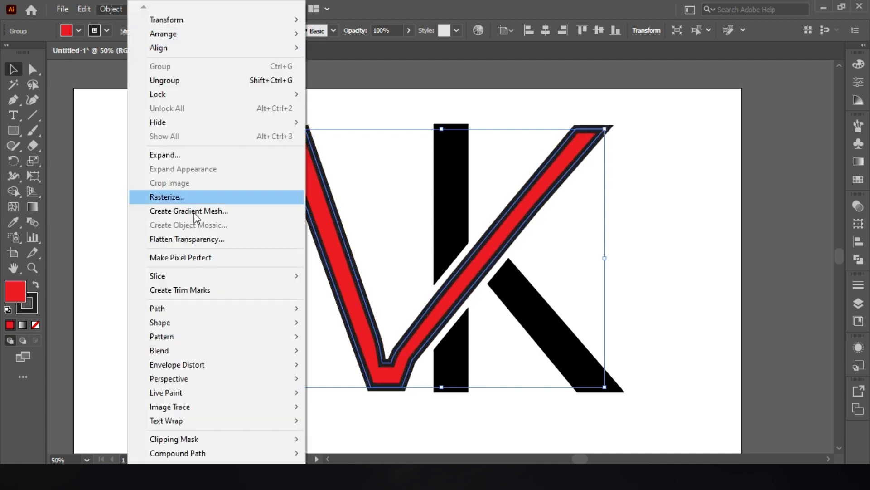
mouse_move(232, 309)
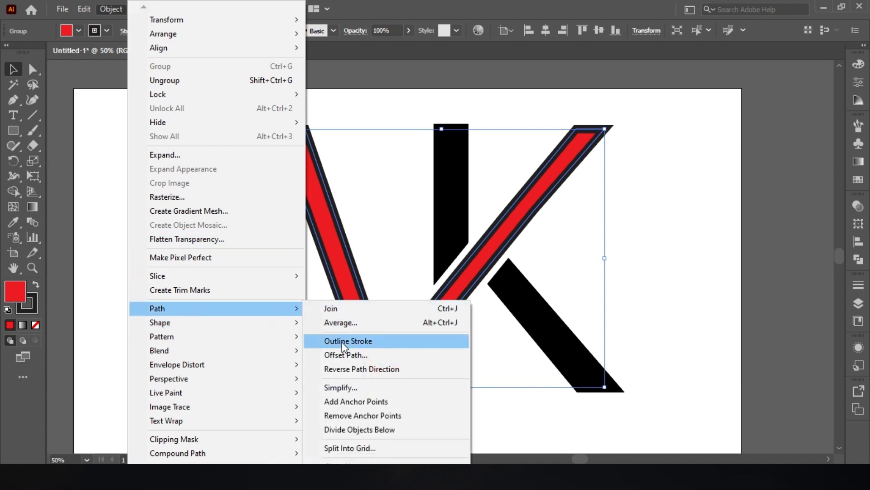
click(341, 341)
key(shift+m)
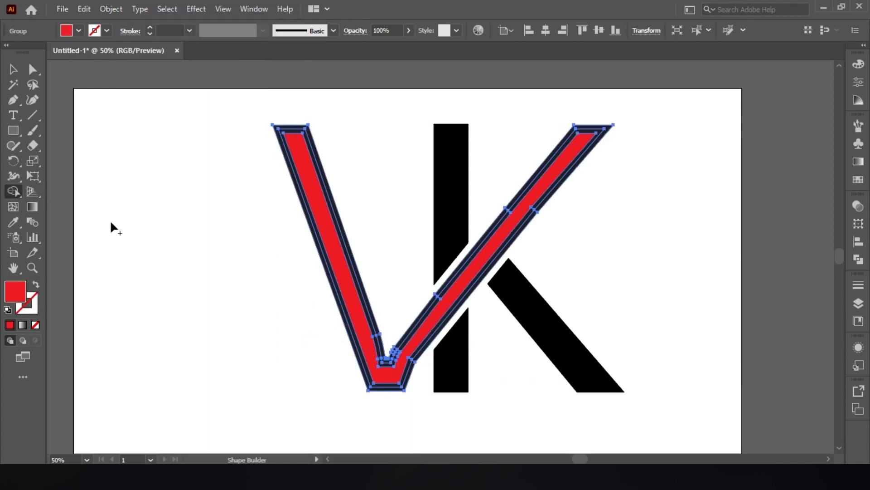
click(350, 269)
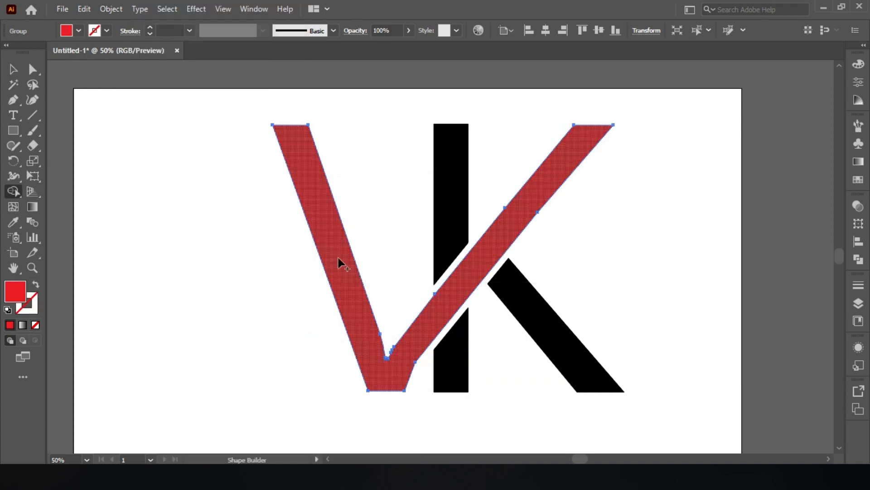
key(v)
click(102, 108)
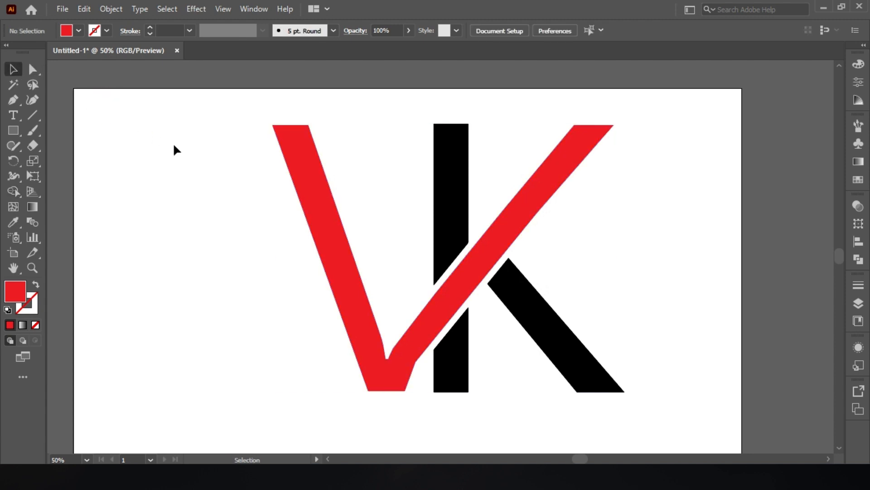
- Draw a red horizontal rectangle from the top of the K's stem across to the upper end of the red diagonal
scroll(412, 202, down, 1)
drag(352, 244, 485, 299)
key(z)
drag(419, 175, 445, 257)
click(155, 178)
mouse_move(13, 130)
mouse_down()
mouse_move(85, 140)
mouse_move(74, 128)
mouse_up()
mouse_move(412, 111)
mouse_down()
mouse_move(449, 151)
mouse_move(446, 143)
mouse_move(615, 128)
mouse_up()
- With Shape Builder and a black fill, merge the bar into the K's stem and remove the excess corner beyond the red diagonal
key(v)
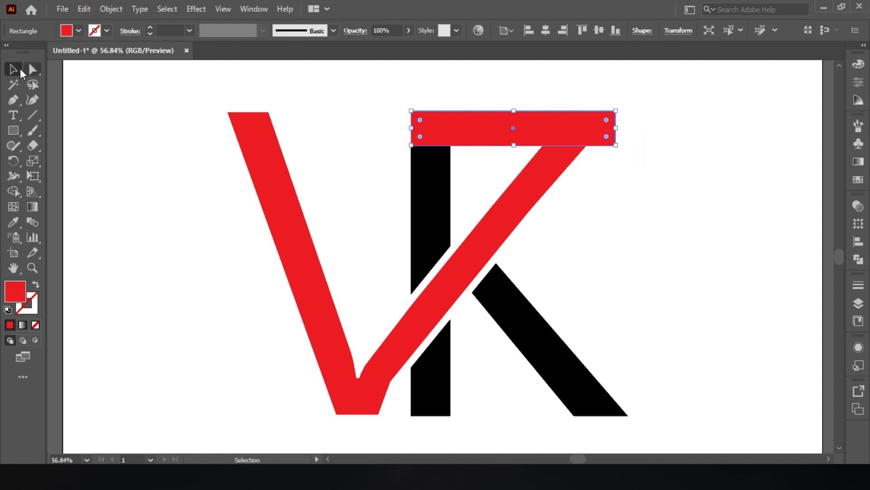
drag(364, 67, 575, 299)
drag(626, 433, 628, 435)
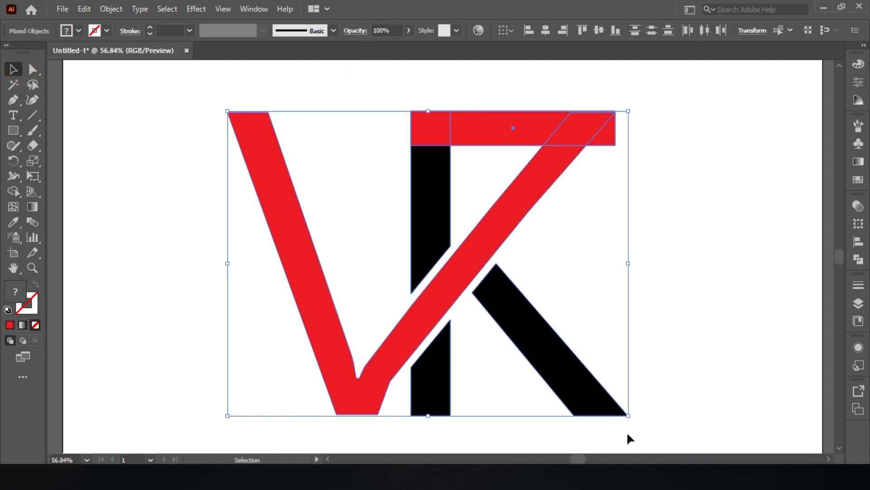
key(shift+m)
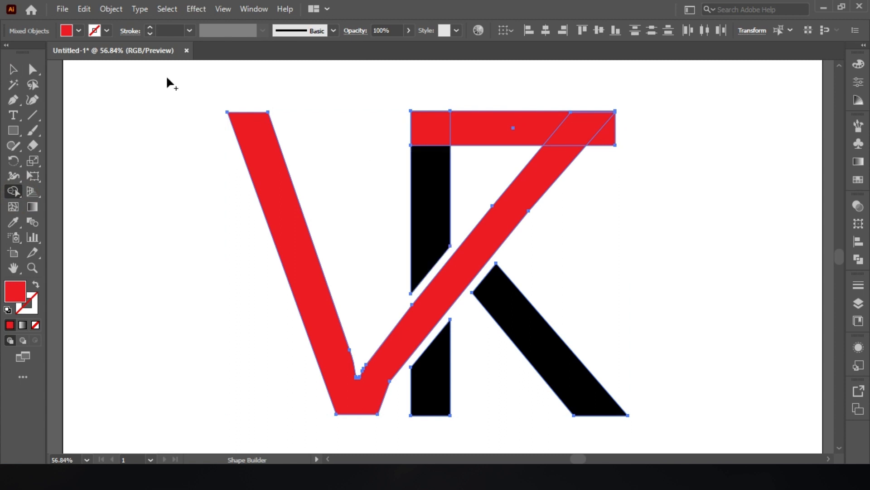
click(68, 30)
click(25, 56)
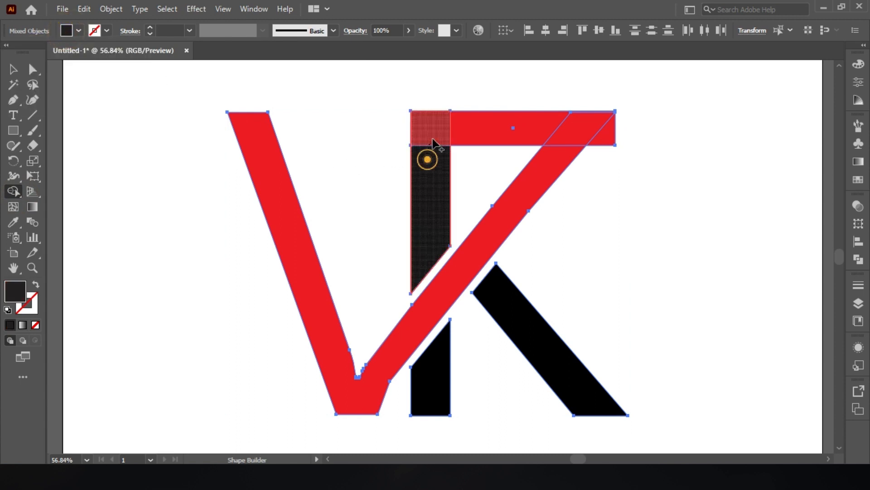
drag(425, 155, 501, 135)
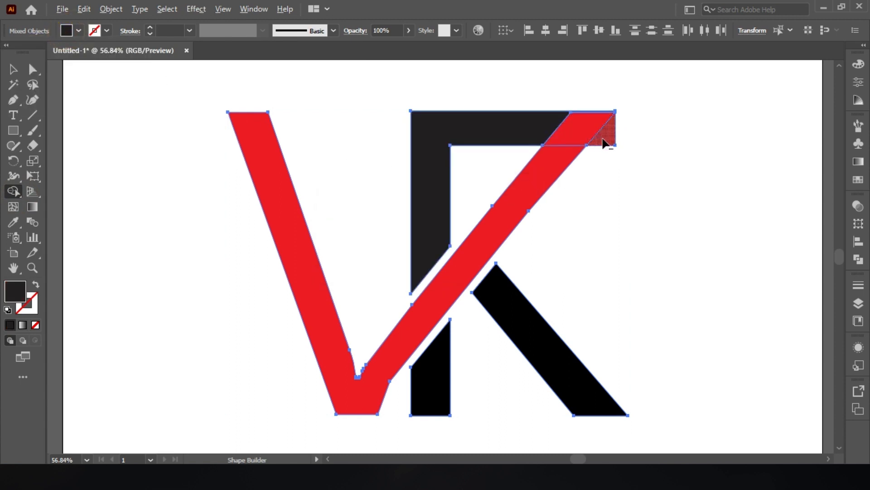
click(13, 69)
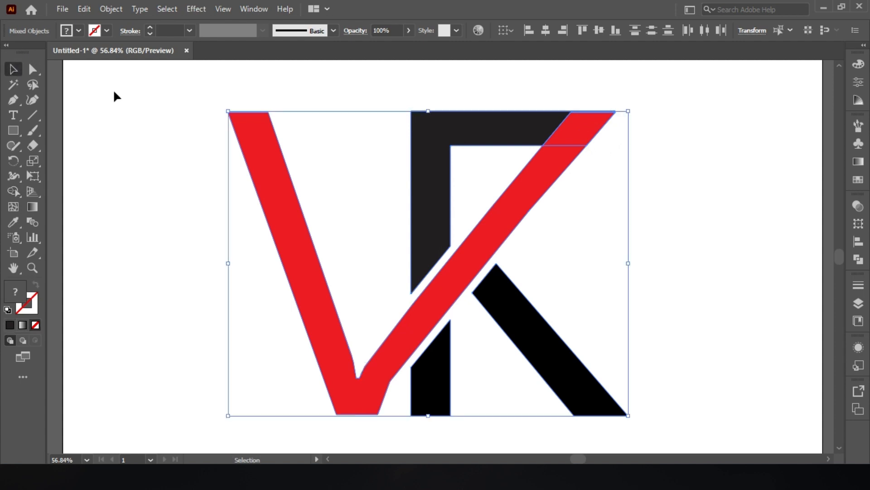
click(301, 89)
click(587, 119)
drag(579, 112, 578, 110)
click(653, 136)
- Move the outer bottom anchor point of the K's leg horizontally inward by about 11 px
scroll(616, 132, down, 2)
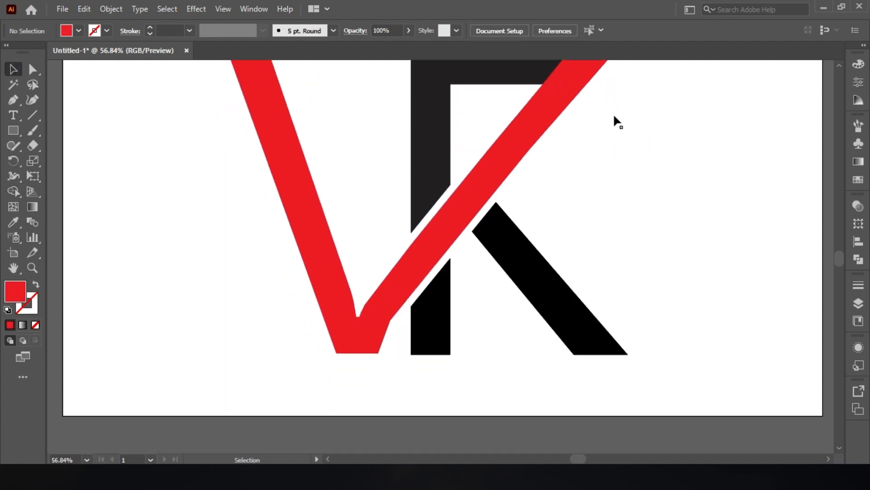
key(a)
drag(625, 346, 622, 356)
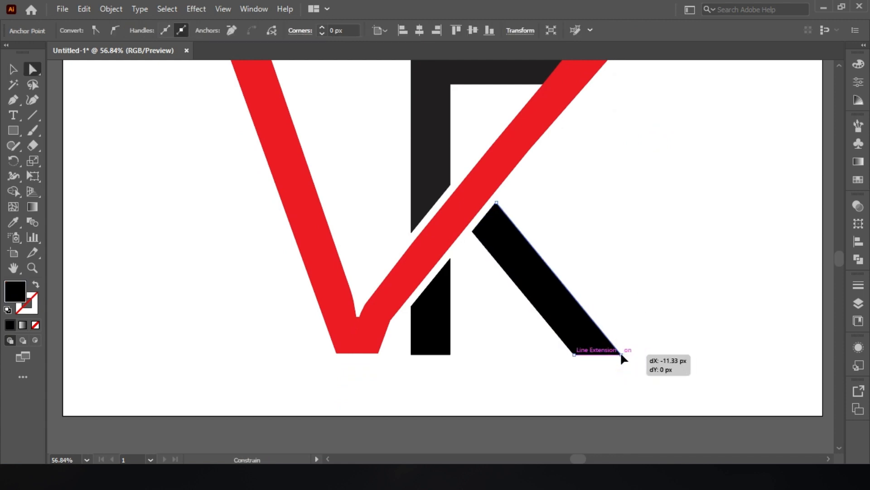
click(653, 292)
- Select all shapes and merge the separate piece at the diagonal's upper end into the V with Shape Builder
scroll(439, 284, down, 2)
scroll(421, 268, up, 1)
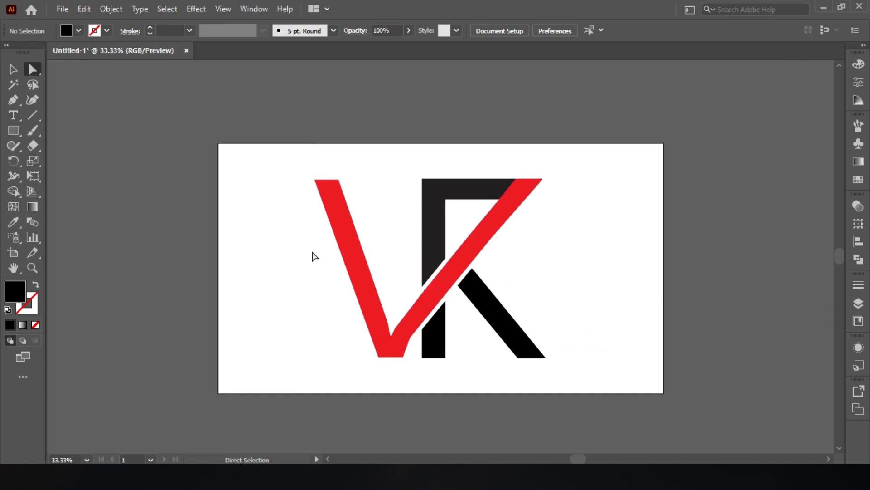
scroll(340, 262, up, 1)
drag(259, 116, 642, 372)
key(v)
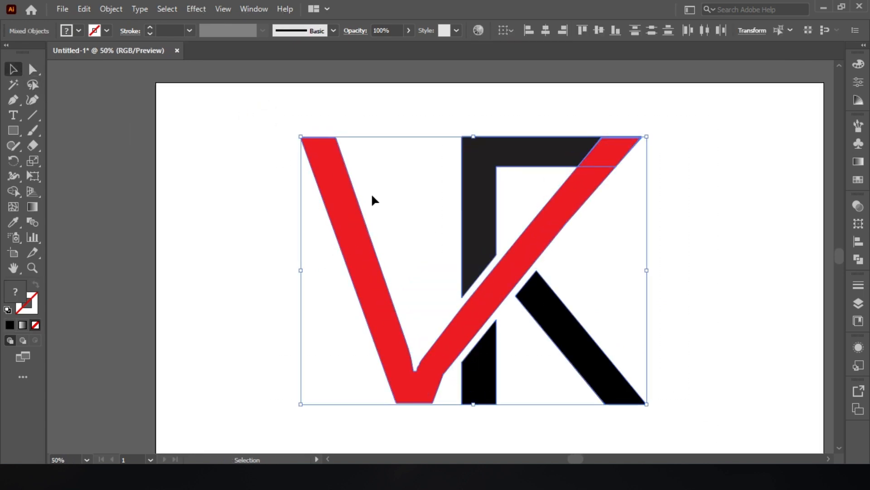
scroll(646, 228, down, 2)
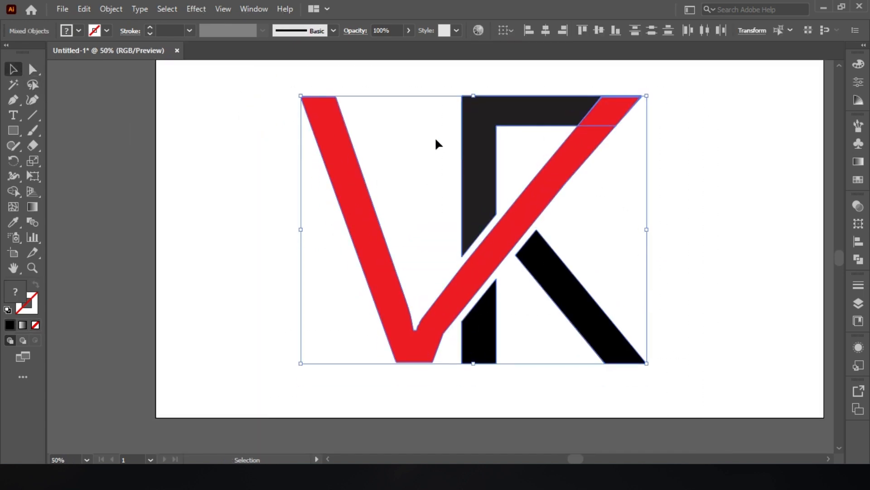
click(10, 191)
click(599, 131)
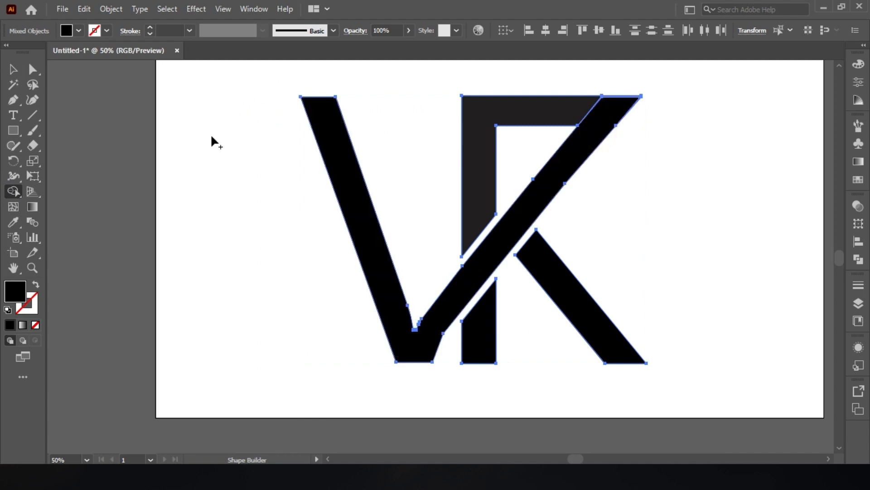
- Fill the merged V shape with red using Shape Builder
click(72, 35)
click(39, 54)
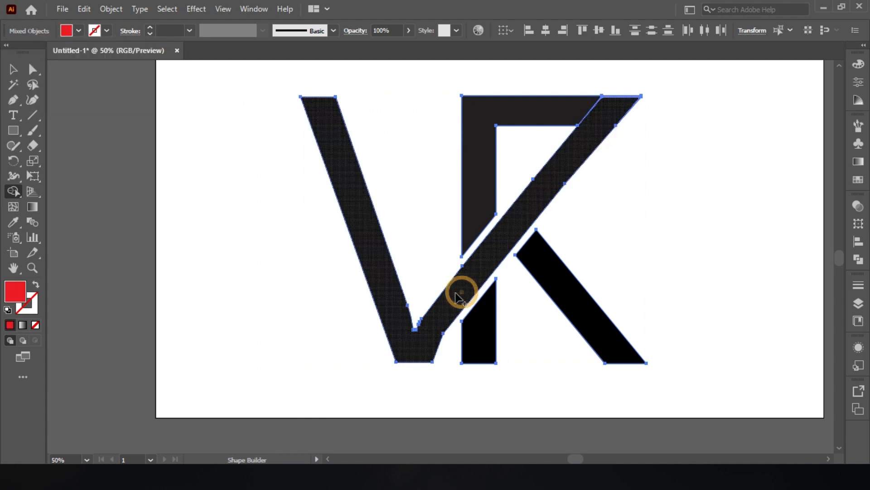
click(455, 292)
- Scale the whole monogram down and position it in the upper middle of the artboard, leaving space below for text
click(11, 69)
drag(227, 110, 662, 389)
drag(646, 230, 552, 231)
drag(447, 233, 467, 240)
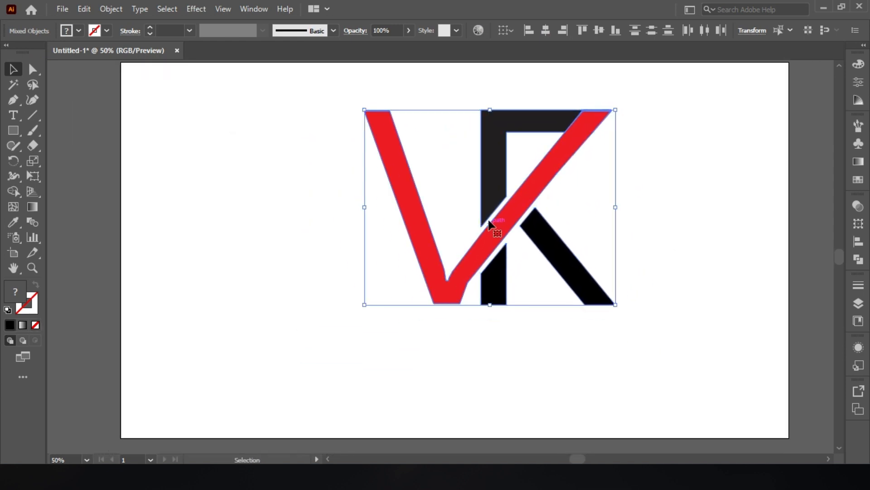
drag(486, 192, 439, 181)
click(306, 224)
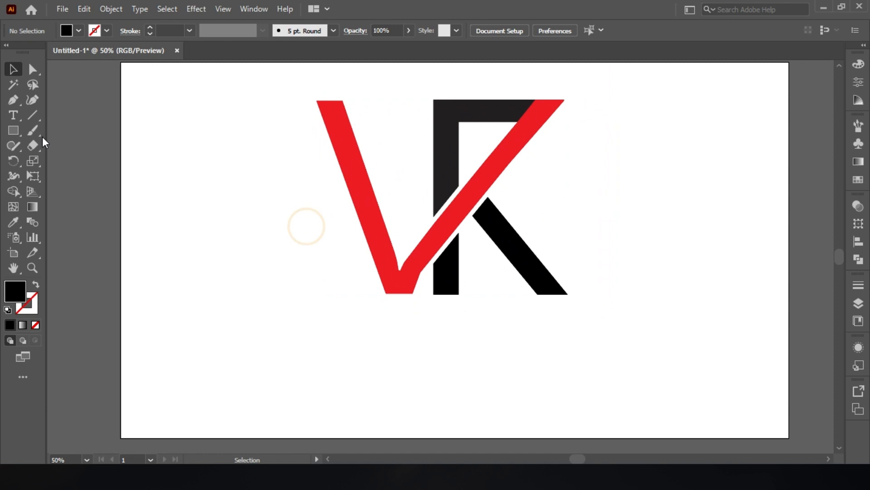
- Add a line of point text beneath the monogram and set its font size to 72 pt
click(10, 101)
click(12, 119)
click(304, 330)
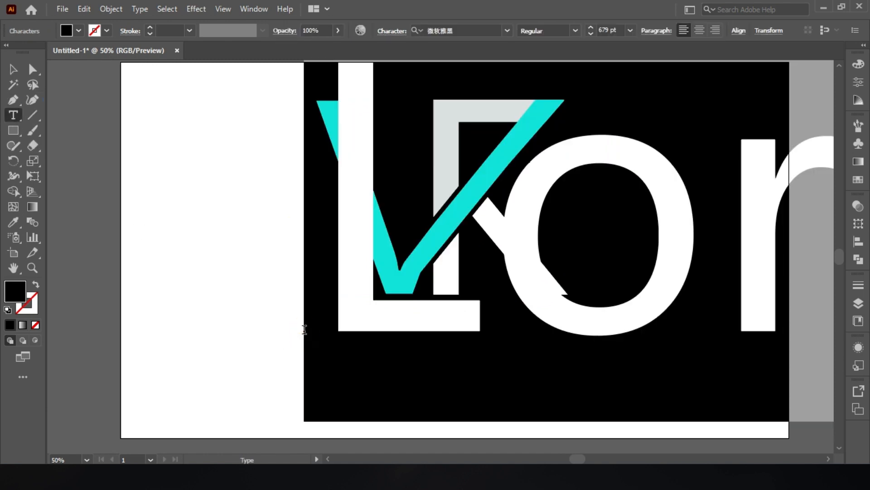
text(72)
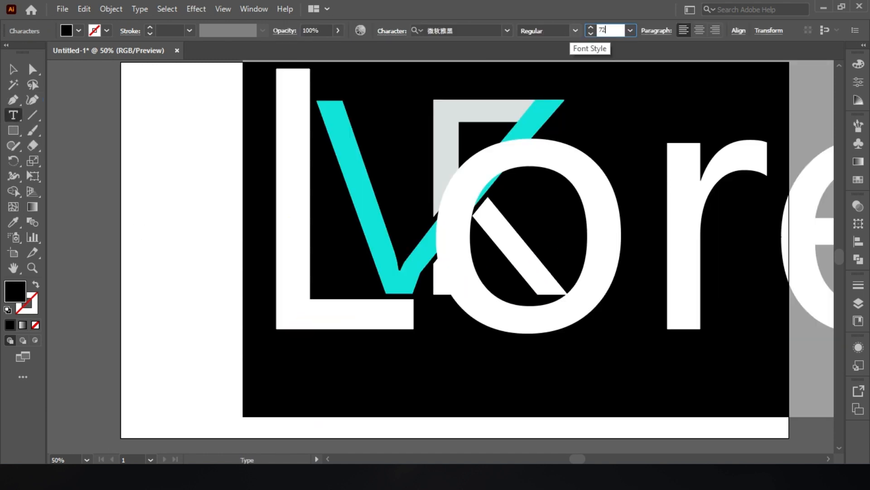
click(616, 28)
click(555, 34)
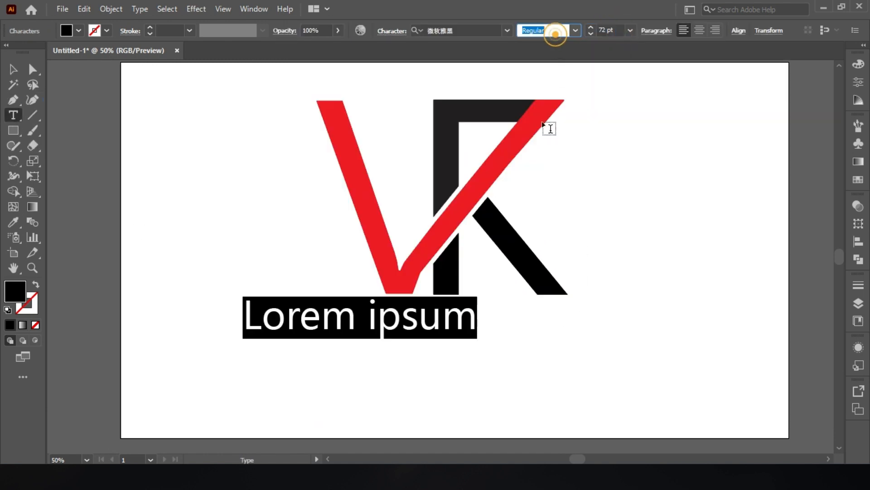
- Replace the placeholder text with "vintage kid"
click(269, 321)
drag(480, 313, 275, 317)
click(472, 320)
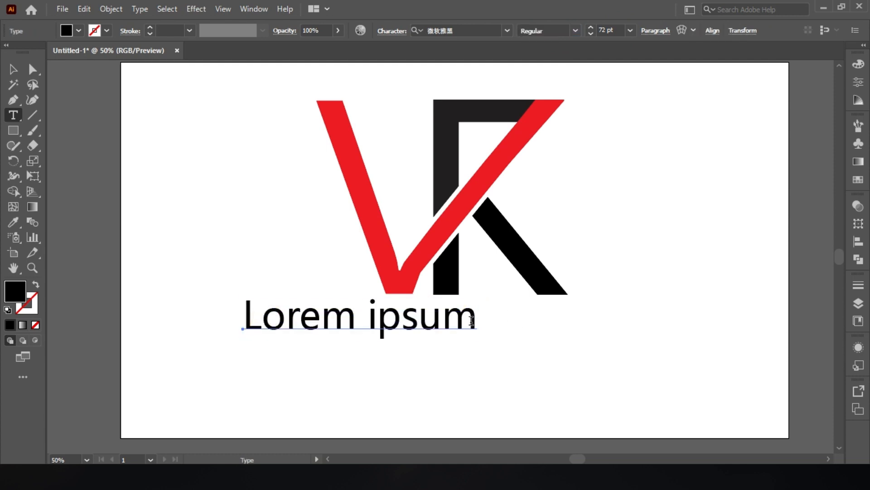
drag(474, 317, 239, 311)
text(vintage ji)
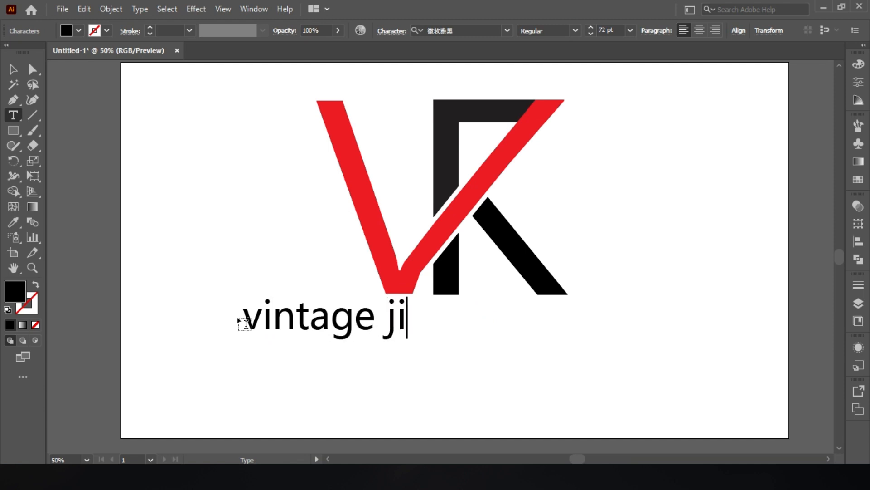
key(BackSpace)
key(BackSpace)
key(BackSpace)
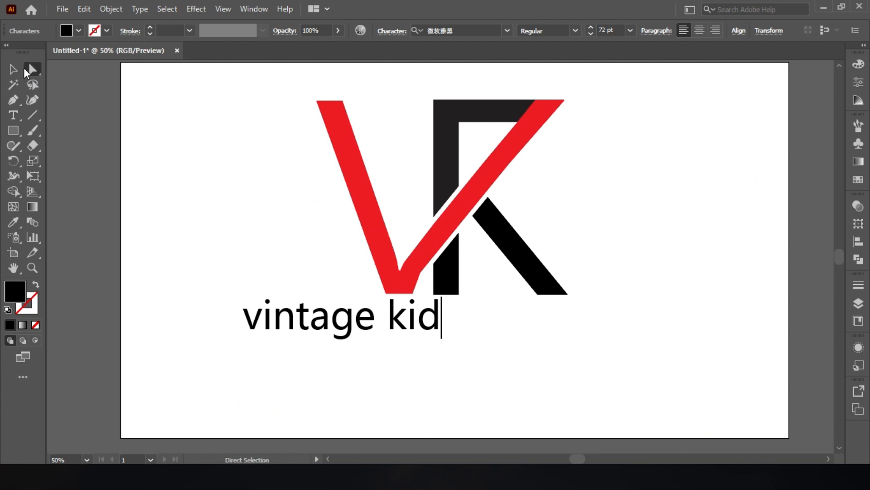
- Enlarge the "vintage kid" text to about 94 pt and place it centred below the monogram
click(12, 69)
drag(349, 317, 618, 349)
drag(477, 347, 463, 334)
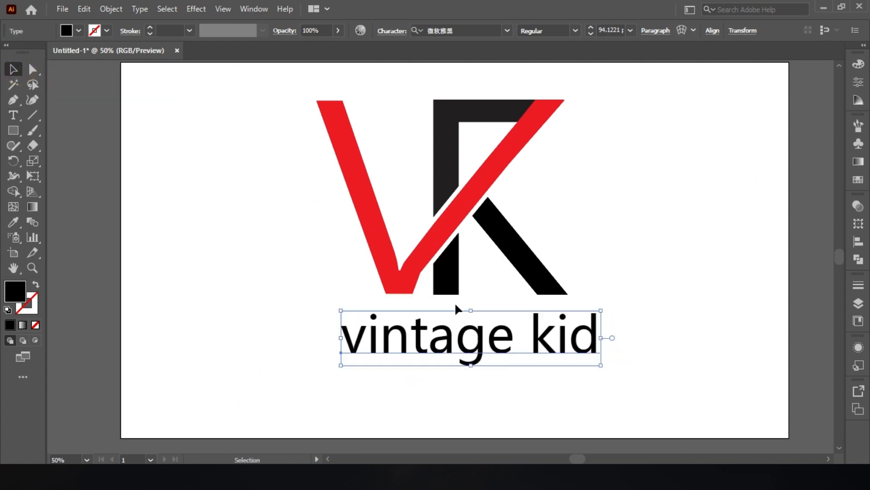
- Change the text's font to Minion Variable Concept, then enlarge and recentre it beneath the monogram
click(510, 29)
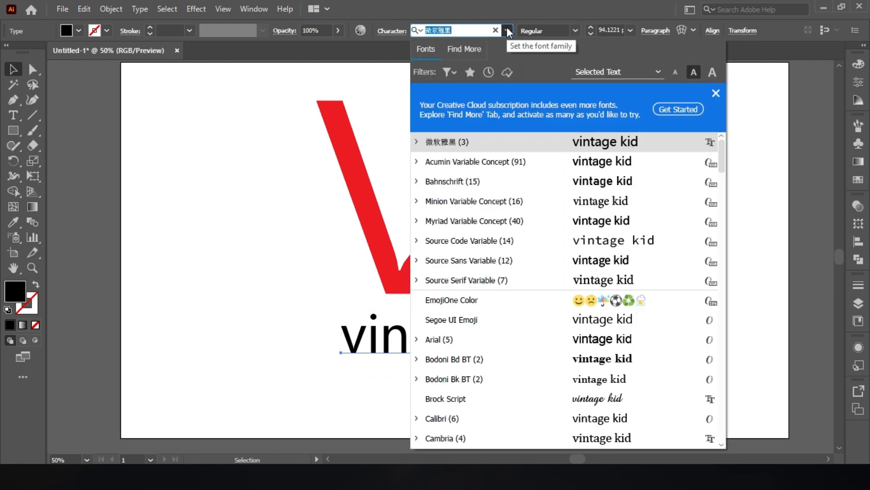
click(550, 199)
drag(563, 344, 622, 343)
drag(486, 343, 481, 343)
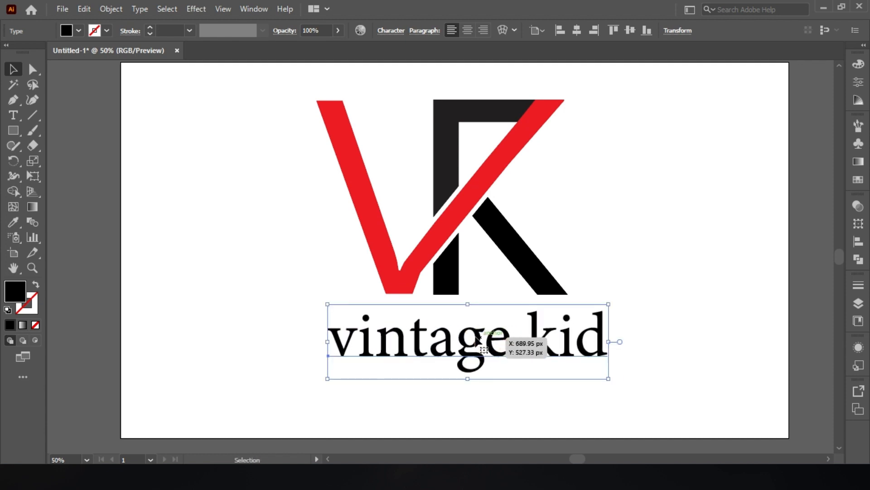
- Set the fill colour of the "vintage kid" text to red and deselect it
click(68, 31)
click(44, 50)
click(53, 50)
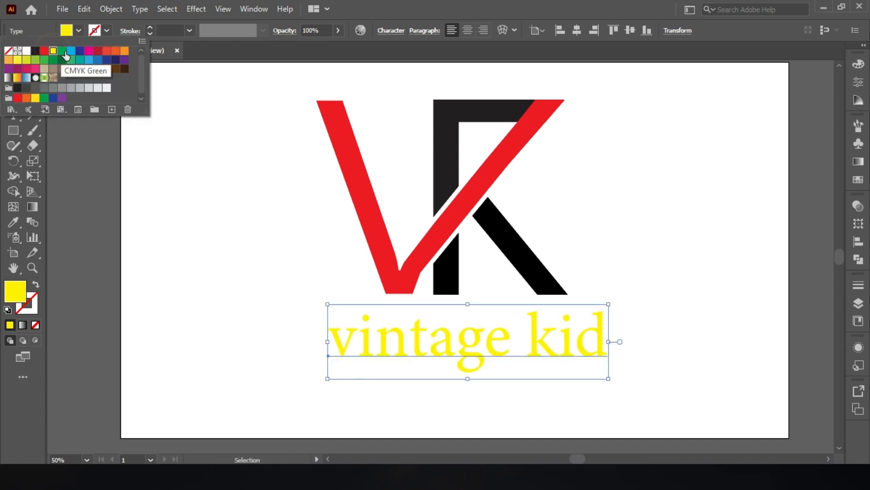
click(63, 52)
click(44, 51)
click(185, 179)
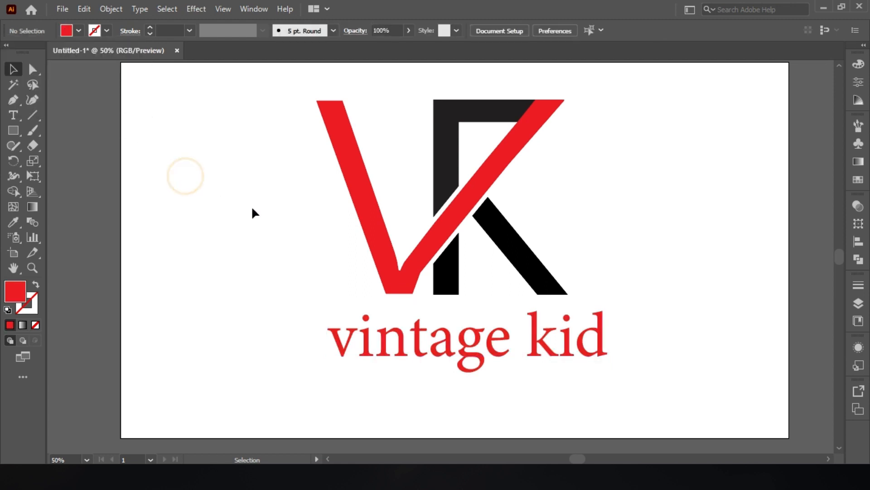
- Scale the monogram and the "vintage kid" caption down together proportionally and deselect them
scroll(372, 244, up, 1)
drag(608, 255, 554, 255)
click(623, 253)
- Group the monogram's letter shapes and centre the group and the "vintage kid" caption horizontally on each other
drag(272, 161, 537, 245)
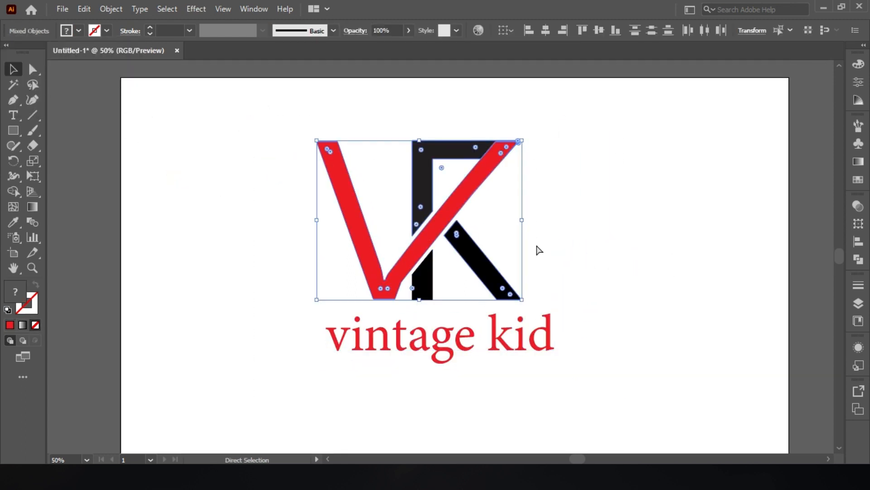
drag(260, 167, 573, 295)
key(v)
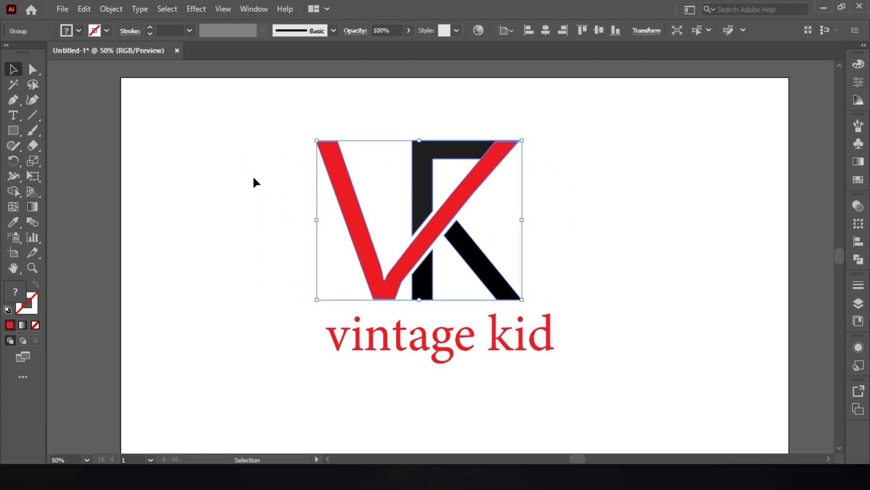
drag(252, 182, 562, 379)
click(424, 31)
click(258, 147)
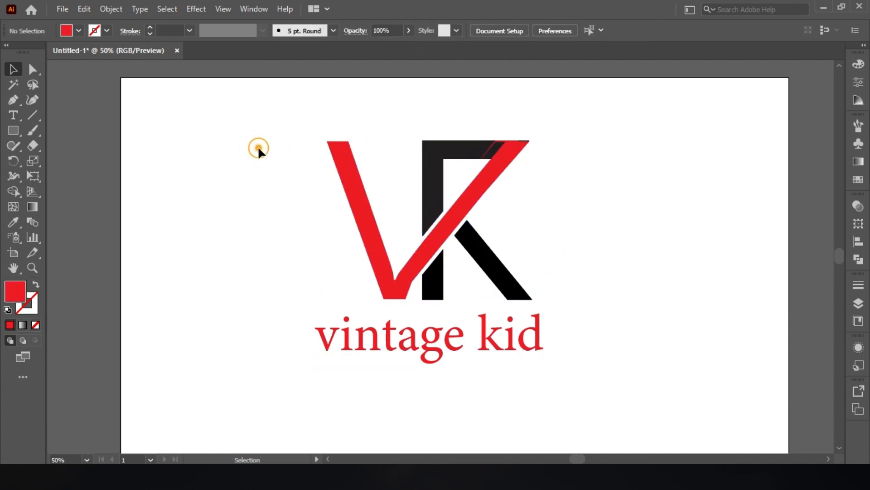
- Merge the stray fragment at the end of the K's upper bar into the bar with the Shape Builder tool, using a black fill
scroll(336, 231, down, 1)
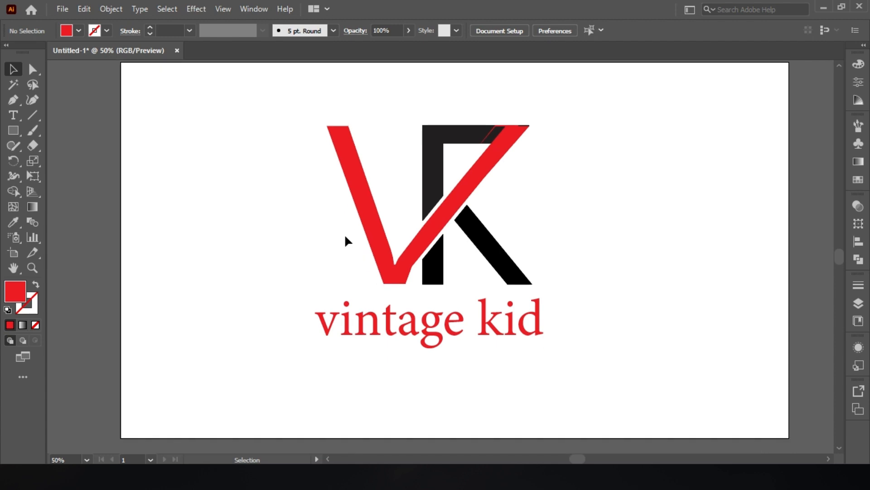
scroll(521, 129, up, 3)
drag(410, 99, 507, 183)
key(shift+m)
click(78, 30)
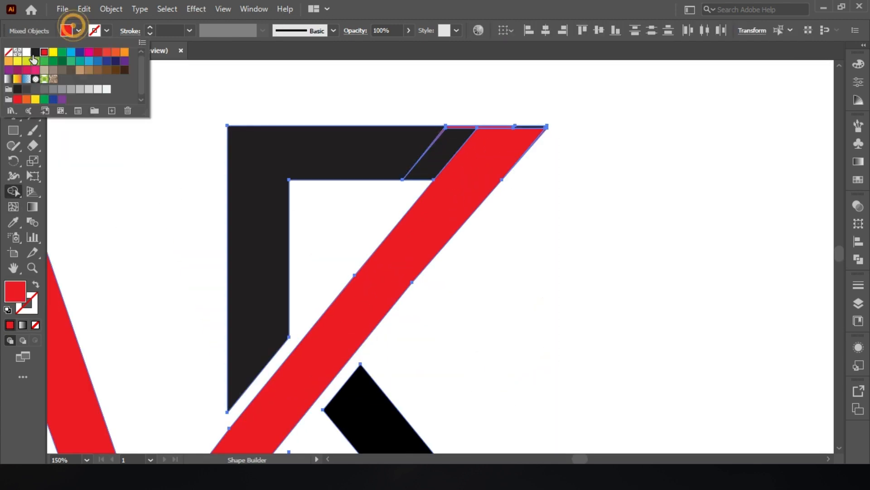
click(40, 52)
click(80, 28)
drag(424, 145, 509, 130)
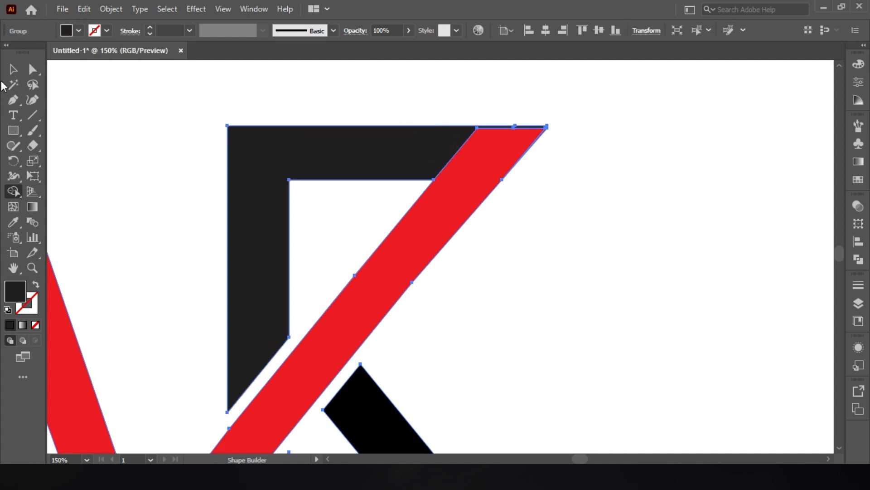
click(13, 68)
click(189, 80)
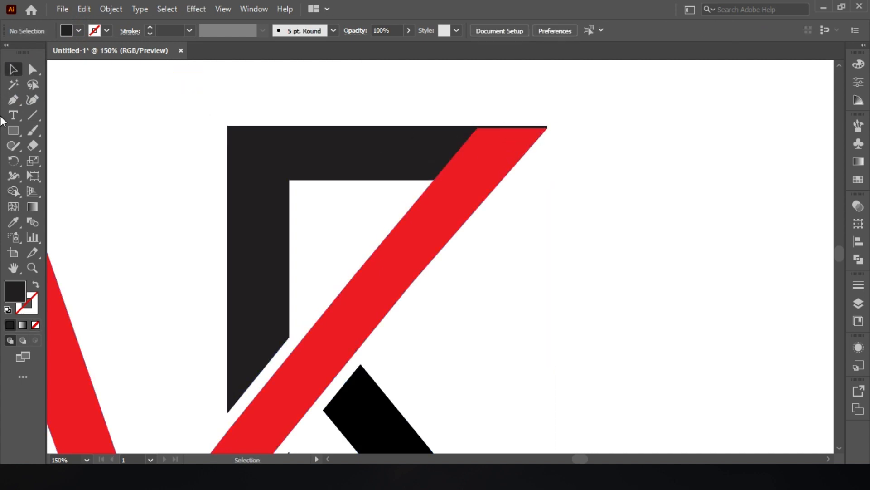
- Reshape the upper end of the V's red diagonal by its anchor points so it sits flush with the black bar's top edge
key(a)
click(453, 199)
click(475, 128)
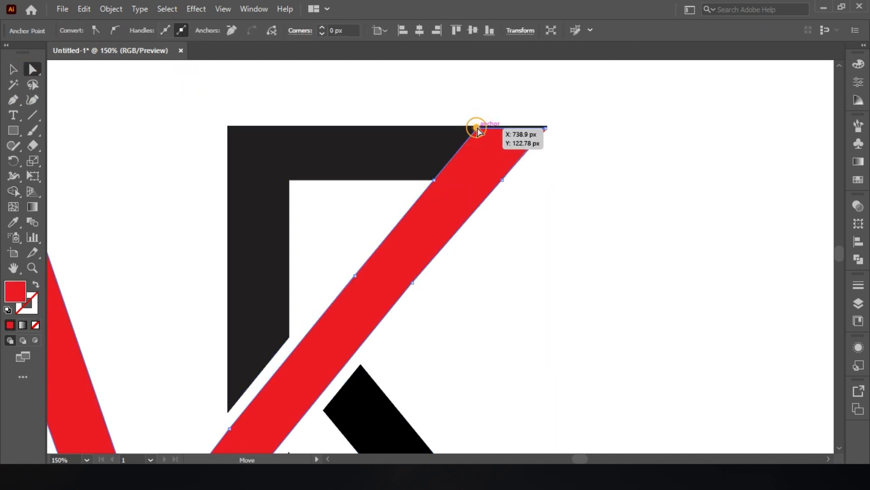
drag(476, 128, 479, 126)
drag(546, 129, 559, 148)
click(582, 121)
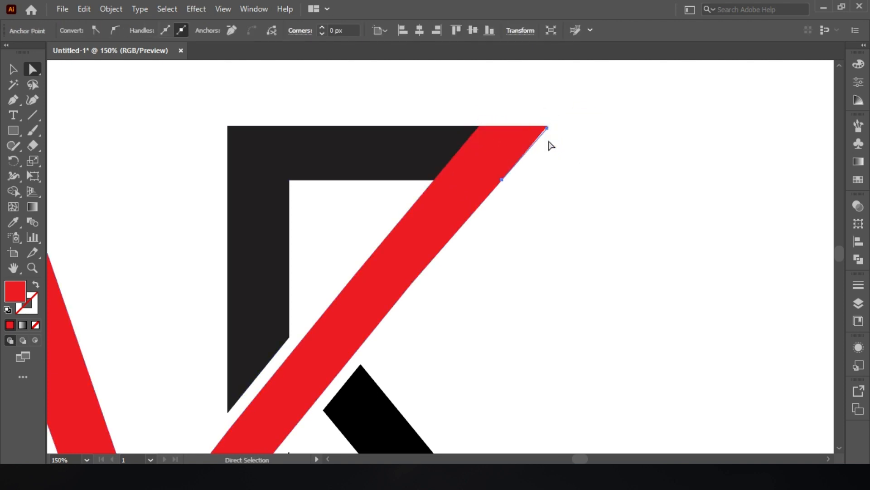
key(Delete)
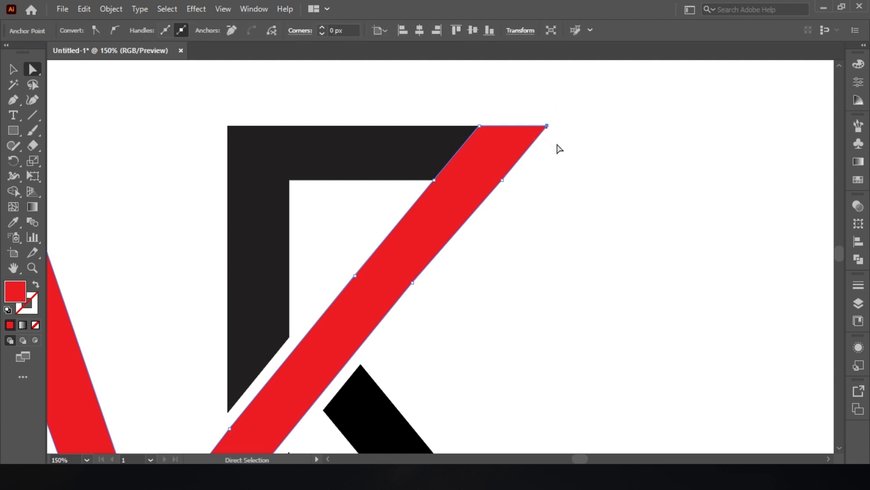
- Delete the leftover black sliver at the tip of the V's red diagonal
scroll(549, 133, up, 6)
drag(539, 107, 618, 219)
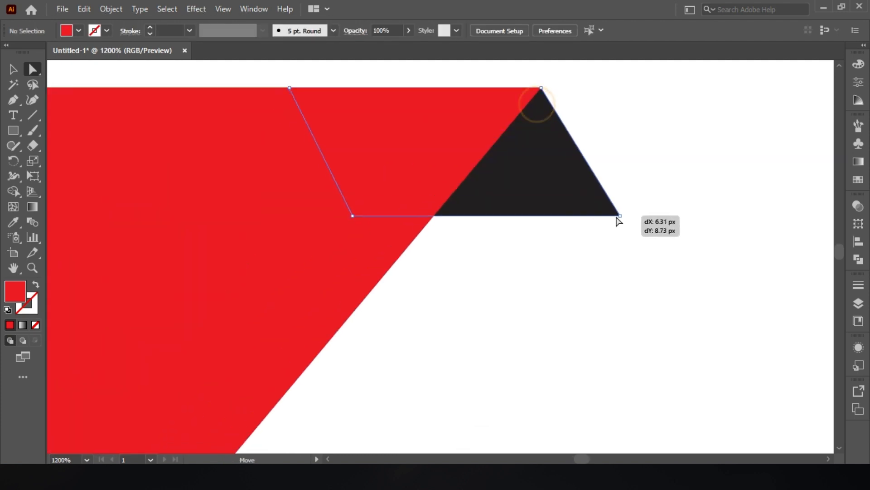
key(Delete)
scroll(515, 252, down, 10)
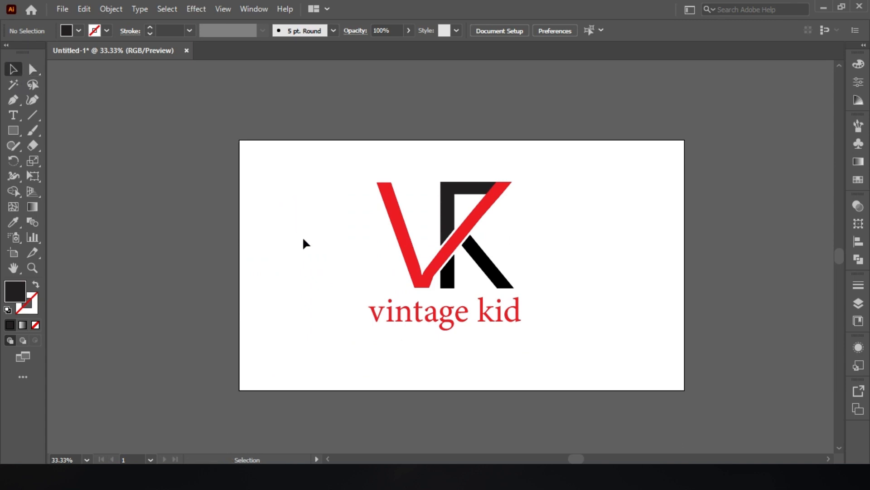
- Shift the "vintage kid" caption slightly right so it starts level with the V's left edge, and deselect it
drag(421, 315, 429, 315)
click(336, 266)
scroll(411, 278, up, 1)
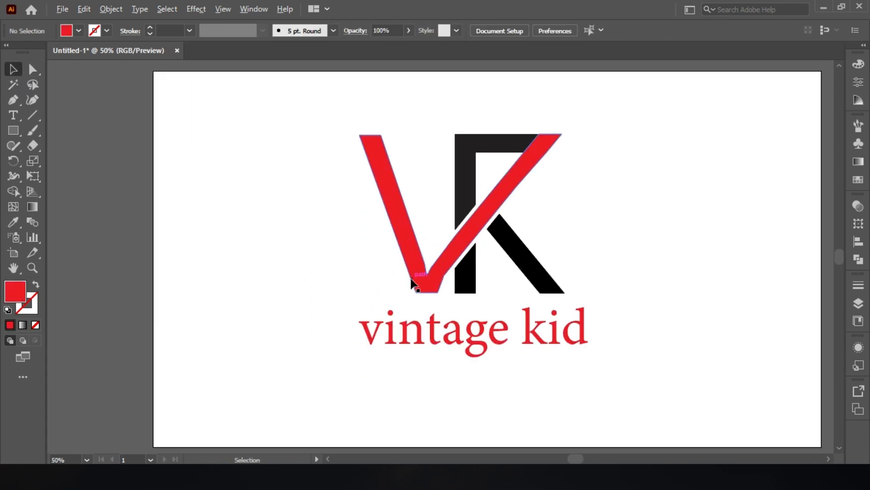